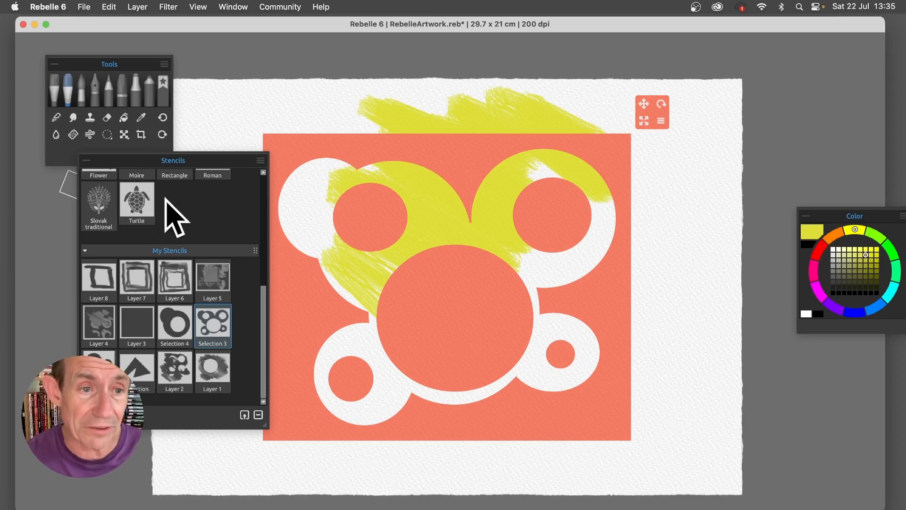
Move the Stencils panel slightly higher and view the list of available panels.
{"action": "mouse_move", "coordinate": [181, 159]}
{"action": "left_mouse_down"}
{"action": "mouse_move", "coordinate": [233, 135]}
{"action": "mouse_move", "coordinate": [175, 143]}
{"action": "left_mouse_up"}
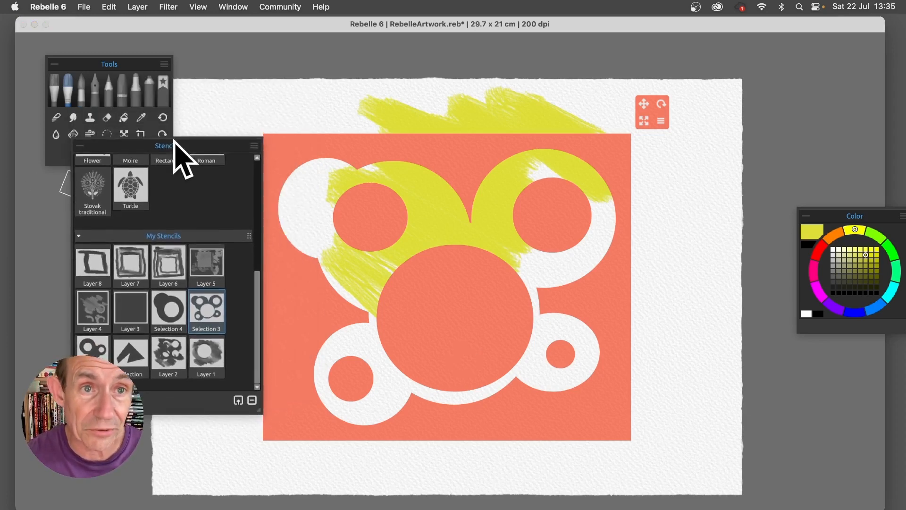
{"action": "left_click", "coordinate": [233, 7]}
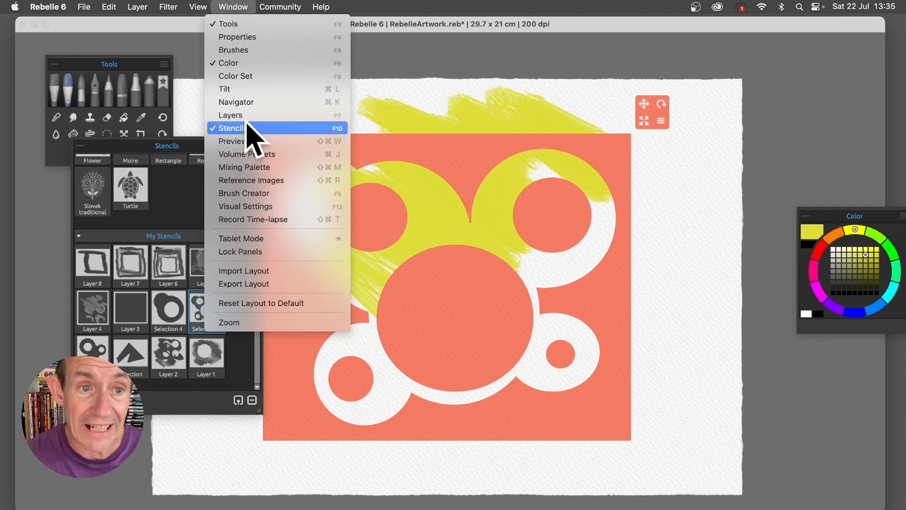
{"action": "left_click", "coordinate": [572, 26]}
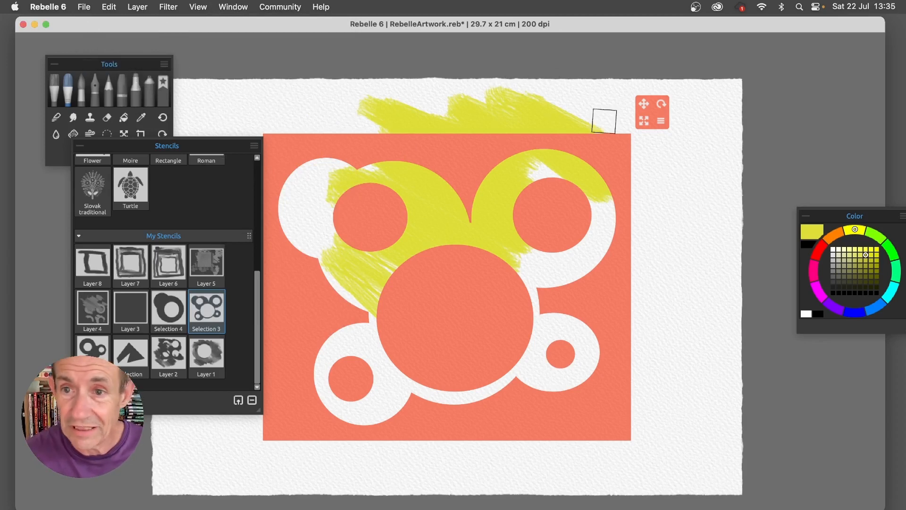
Remove the circle-pattern stencil from the canvas and clear all yellow paint from the layer.
{"action": "left_click", "coordinate": [661, 121]}
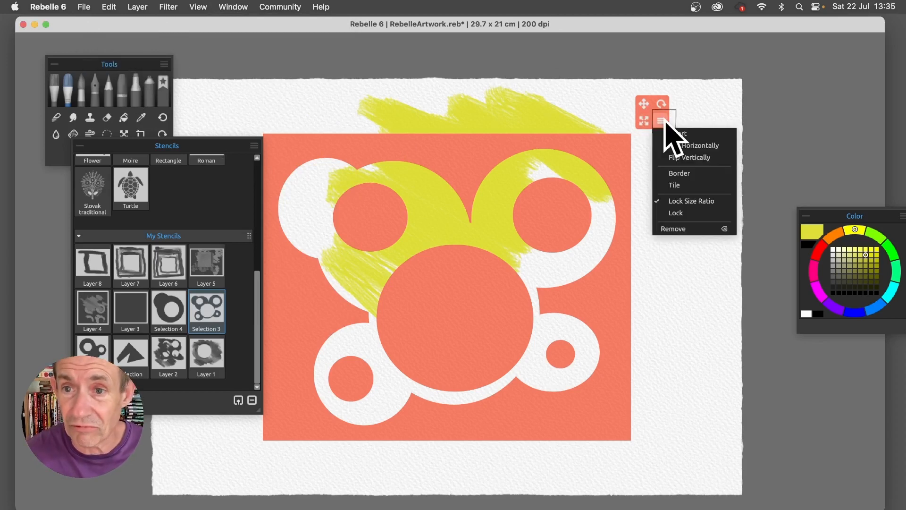
{"action": "left_click", "coordinate": [682, 229]}
{"action": "left_click", "coordinate": [137, 7]}
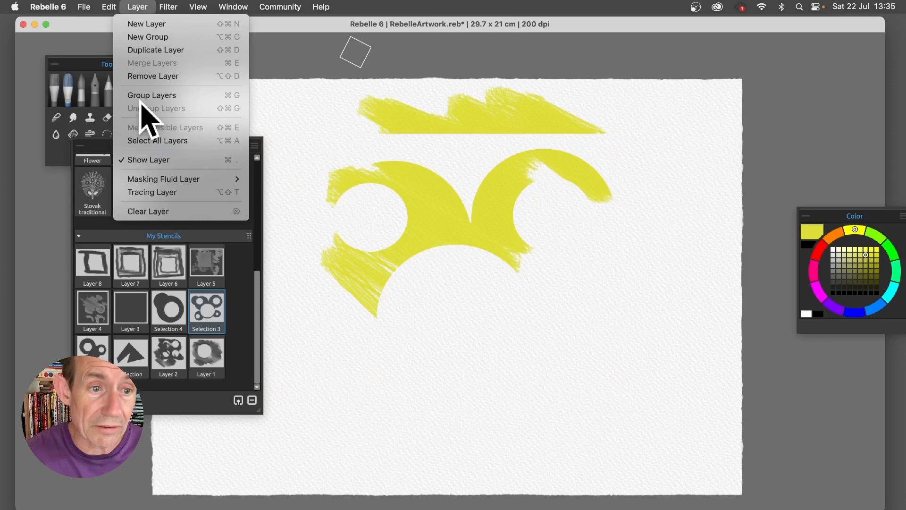
{"action": "left_click", "coordinate": [143, 209]}
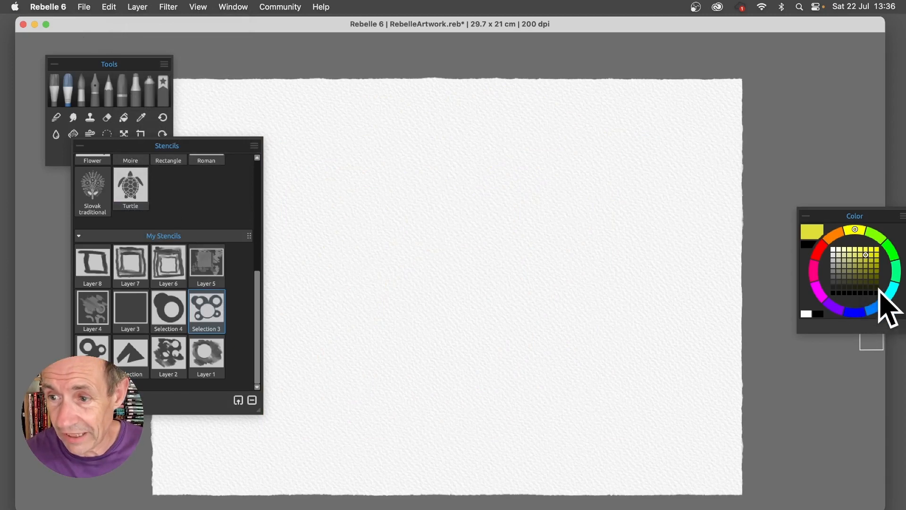
Choose a green colour and paint a thick, rough-edged ring in the middle of the canvas.
{"action": "left_click", "coordinate": [896, 272]}
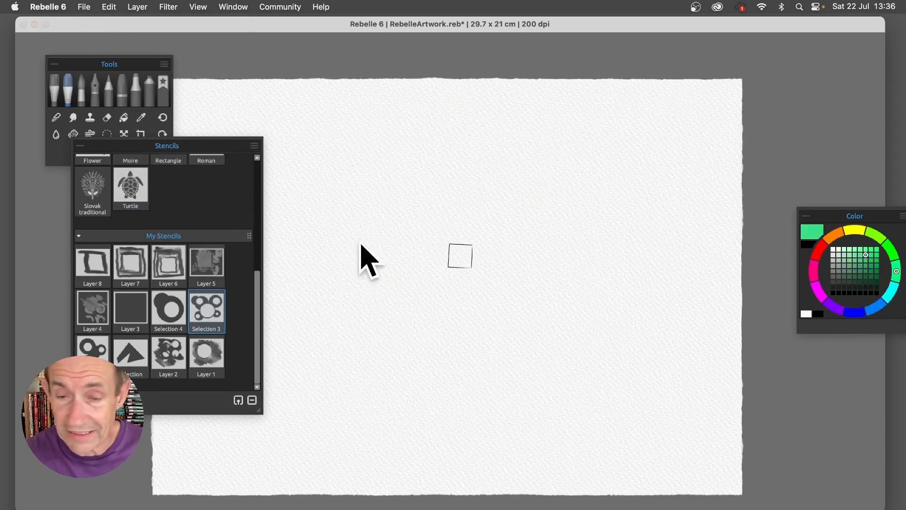
{"action": "mouse_move", "coordinate": [460, 176]}
{"action": "left_mouse_down"}
{"action": "mouse_move", "coordinate": [552, 295]}
{"action": "mouse_move", "coordinate": [498, 346]}
{"action": "mouse_move", "coordinate": [371, 285]}
{"action": "mouse_move", "coordinate": [394, 180]}
{"action": "mouse_move", "coordinate": [480, 174]}
{"action": "mouse_move", "coordinate": [524, 233]}
{"action": "mouse_move", "coordinate": [528, 213]}
{"action": "mouse_move", "coordinate": [453, 170]}
{"action": "mouse_move", "coordinate": [392, 178]}
{"action": "mouse_move", "coordinate": [377, 213]}
{"action": "mouse_move", "coordinate": [459, 172]}
{"action": "mouse_move", "coordinate": [498, 189]}
{"action": "mouse_move", "coordinate": [417, 170]}
{"action": "mouse_move", "coordinate": [368, 213]}
{"action": "mouse_move", "coordinate": [359, 287]}
{"action": "mouse_move", "coordinate": [384, 329]}
{"action": "mouse_move", "coordinate": [419, 347]}
{"action": "mouse_move", "coordinate": [498, 338]}
{"action": "mouse_move", "coordinate": [525, 272]}
{"action": "mouse_move", "coordinate": [517, 251]}
{"action": "mouse_move", "coordinate": [508, 337]}
{"action": "mouse_move", "coordinate": [529, 223]}
{"action": "left_mouse_up"}
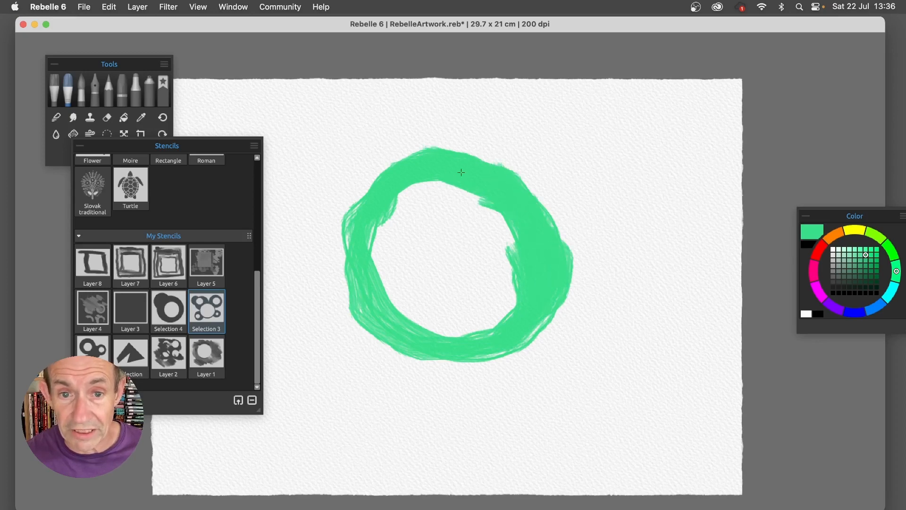
{"action": "mouse_move", "coordinate": [389, 185]}
{"action": "left_mouse_down"}
{"action": "mouse_move", "coordinate": [367, 230]}
{"action": "mouse_move", "coordinate": [371, 321]}
{"action": "mouse_move", "coordinate": [446, 350]}
{"action": "mouse_move", "coordinate": [488, 348]}
{"action": "left_mouse_up"}
{"action": "left_click_drag", "start_coordinate": [527, 320], "coordinate": [541, 313]}
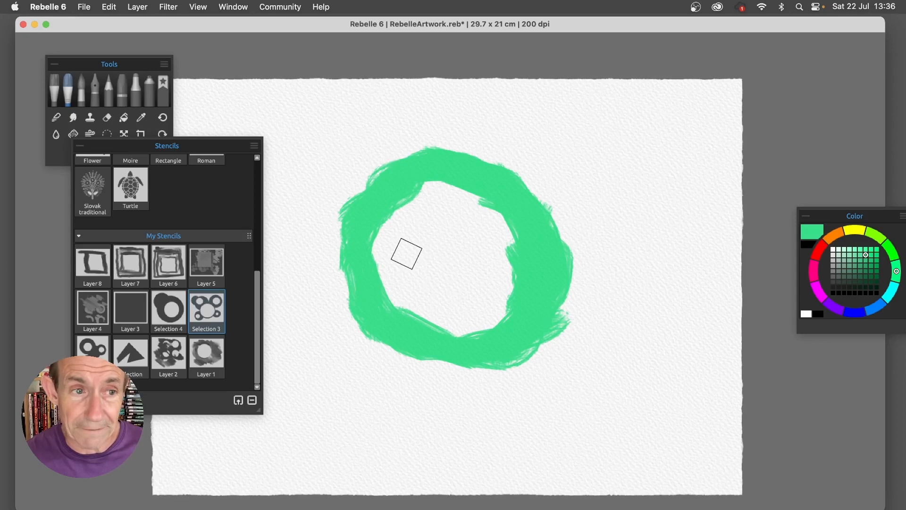
Create a stencil from the green ring's layer using its alpha.
{"action": "left_click", "coordinate": [254, 145]}
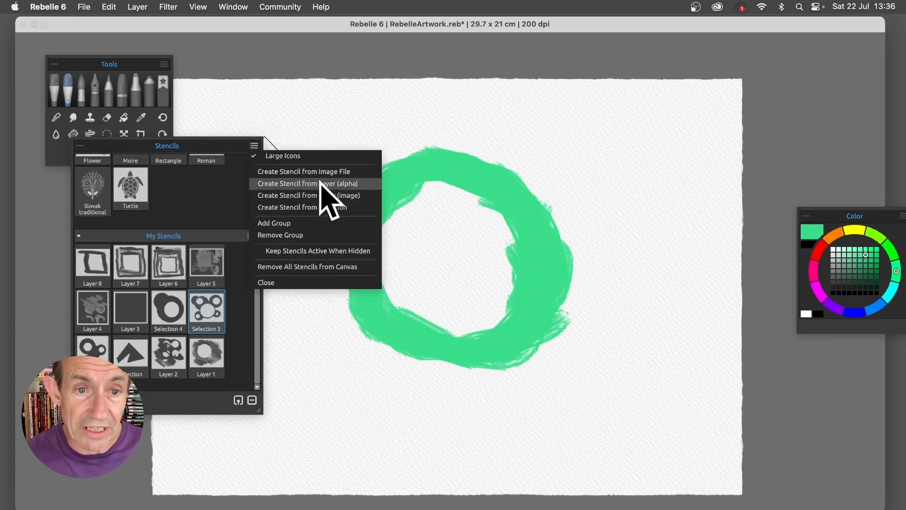
{"action": "left_click", "coordinate": [350, 183]}
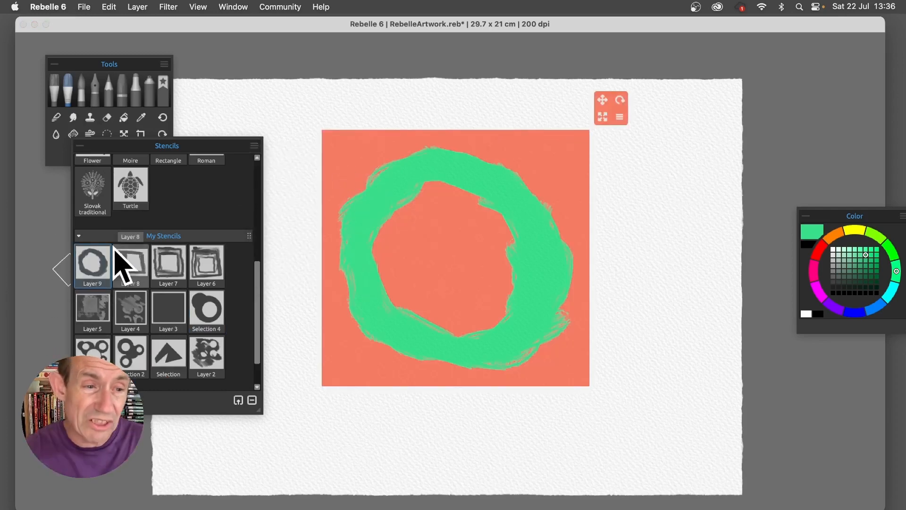
{"action": "left_click_drag", "start_coordinate": [115, 264], "coordinate": [200, 315]}
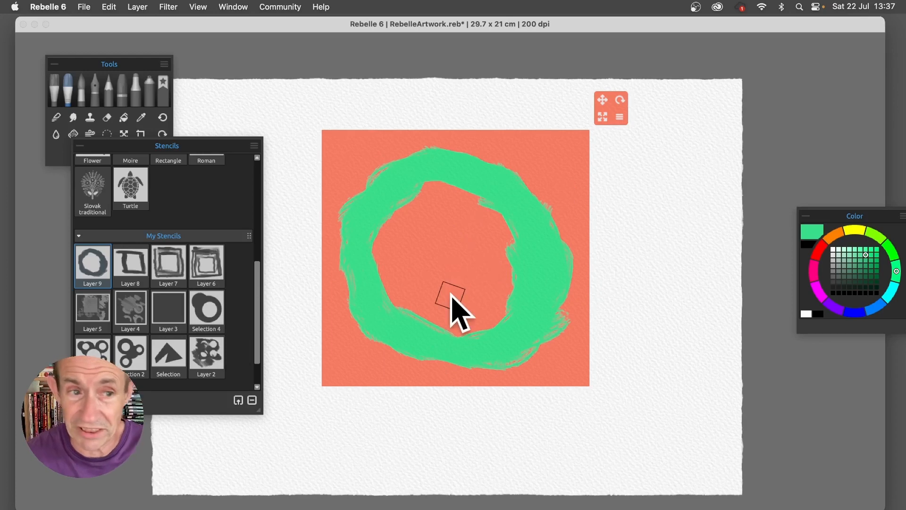
Clear the green ring from the layer while keeping the new ring stencil on the canvas.
{"action": "left_click", "coordinate": [255, 146]}
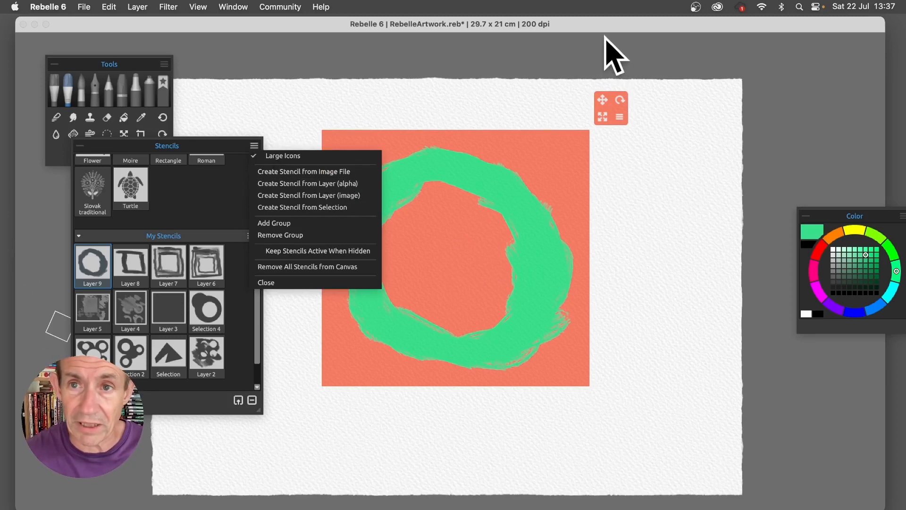
{"action": "left_click", "coordinate": [138, 7]}
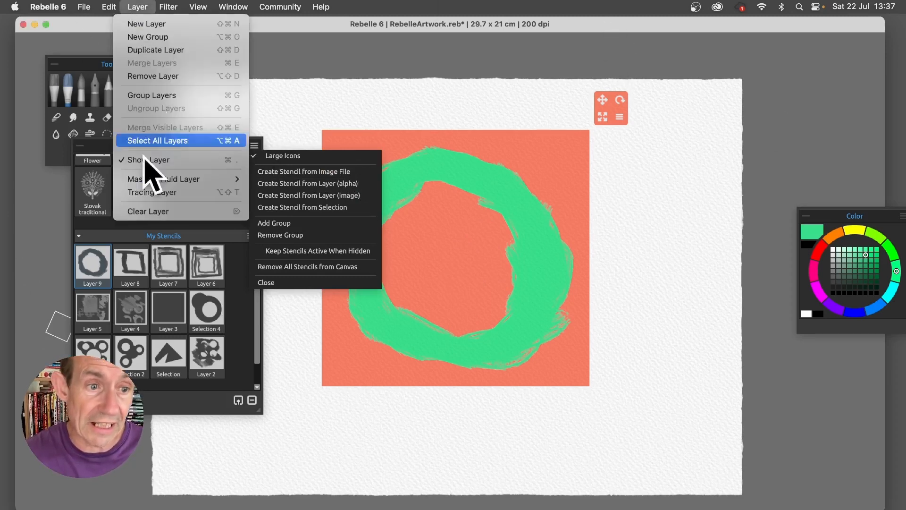
{"action": "left_click", "coordinate": [144, 209]}
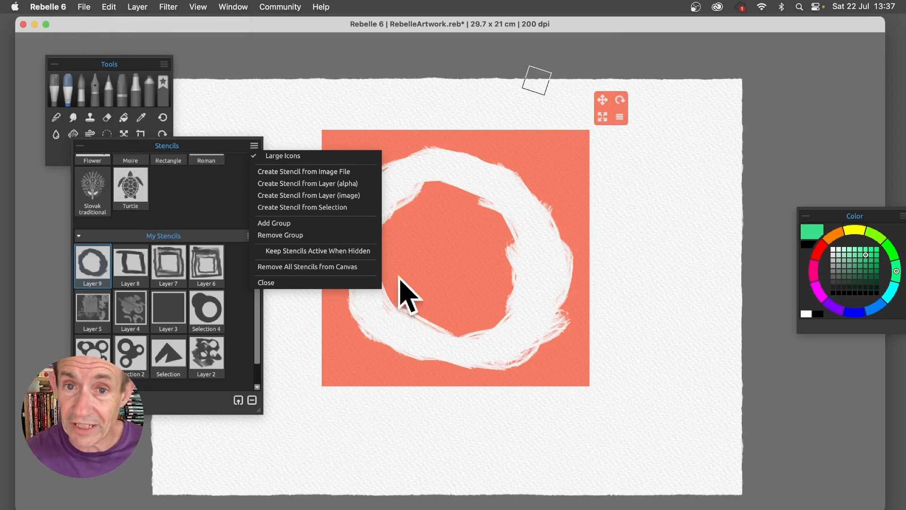
Scale down and rotate the ring stencil clockwise, and tile it across the whole canvas.
{"action": "left_click", "coordinate": [602, 117]}
{"action": "left_click_drag", "start_coordinate": [601, 118], "coordinate": [638, 186]}
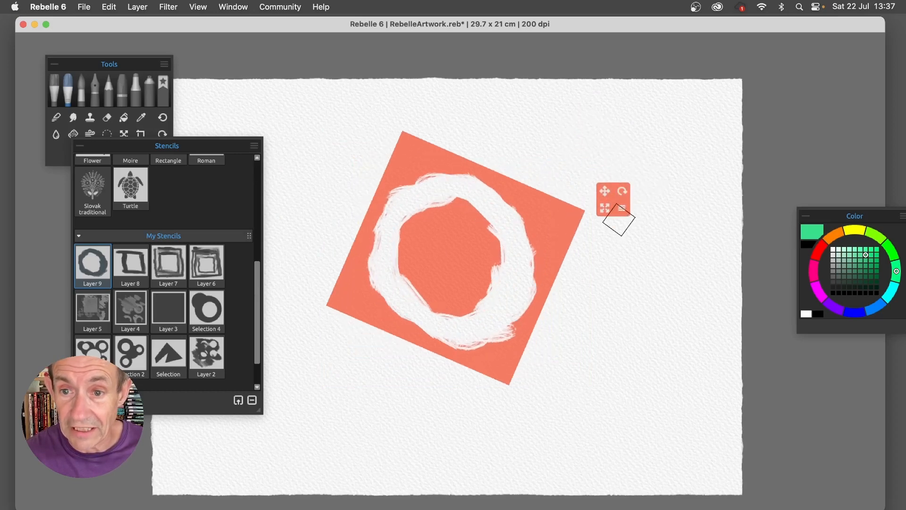
{"action": "left_click", "coordinate": [622, 207]}
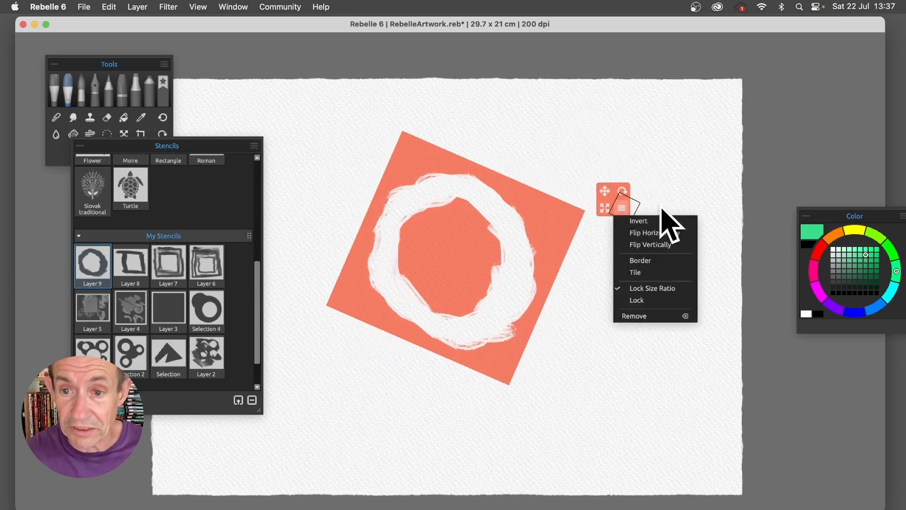
{"action": "left_click", "coordinate": [656, 273]}
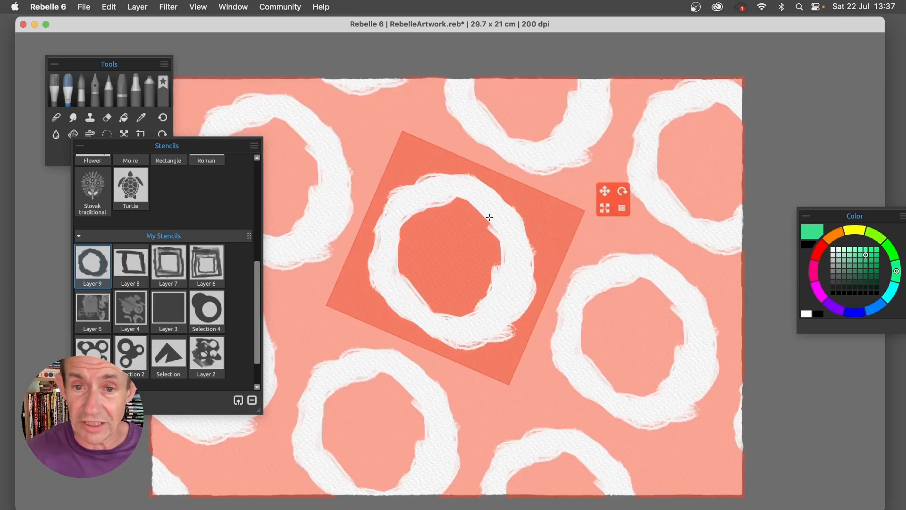
Paint the central ring opening of the tiled stencil completely in green.
{"action": "mouse_move", "coordinate": [492, 181]}
{"action": "left_mouse_down"}
{"action": "mouse_move", "coordinate": [486, 203]}
{"action": "mouse_move", "coordinate": [496, 227]}
{"action": "mouse_move", "coordinate": [485, 249]}
{"action": "mouse_move", "coordinate": [498, 275]}
{"action": "left_mouse_up"}
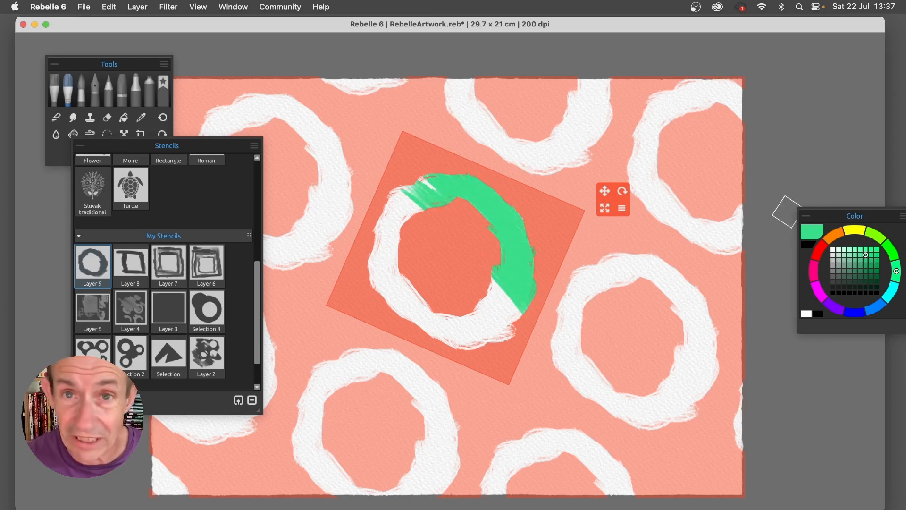
{"action": "mouse_move", "coordinate": [409, 197]}
{"action": "left_mouse_down"}
{"action": "mouse_move", "coordinate": [411, 232]}
{"action": "mouse_move", "coordinate": [359, 218]}
{"action": "mouse_move", "coordinate": [402, 263]}
{"action": "mouse_move", "coordinate": [413, 301]}
{"action": "mouse_move", "coordinate": [348, 265]}
{"action": "mouse_move", "coordinate": [369, 259]}
{"action": "left_mouse_up"}
{"action": "left_click_drag", "start_coordinate": [420, 207], "coordinate": [448, 208]}
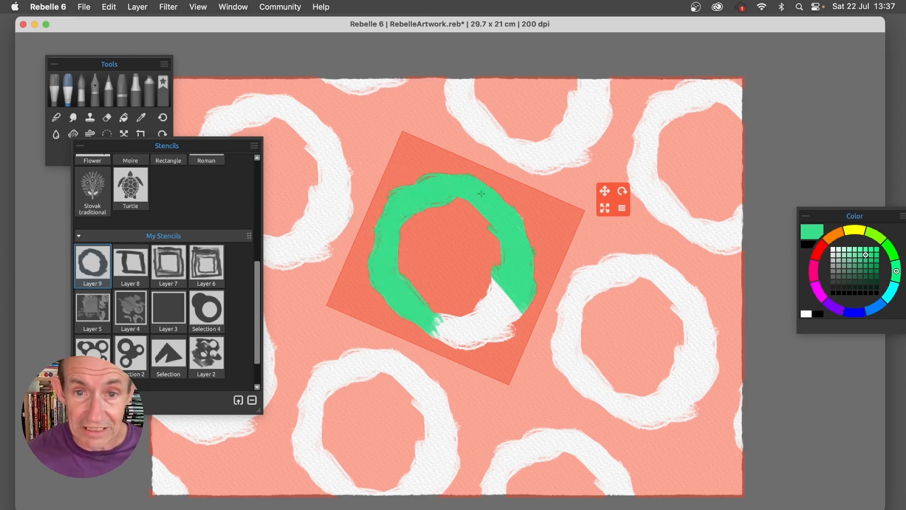
{"action": "mouse_move", "coordinate": [547, 314]}
{"action": "left_mouse_down"}
{"action": "mouse_move", "coordinate": [534, 327]}
{"action": "mouse_move", "coordinate": [483, 282]}
{"action": "mouse_move", "coordinate": [532, 347]}
{"action": "mouse_move", "coordinate": [460, 304]}
{"action": "mouse_move", "coordinate": [477, 353]}
{"action": "left_mouse_up"}
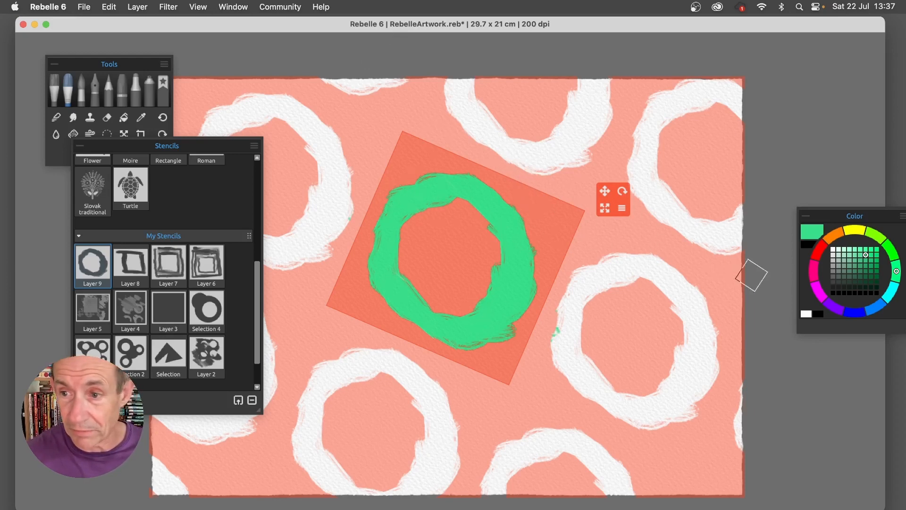
Switch to orange and paint over the central ring's upper-right part and the whole neighbouring ring to its lower right.
{"action": "left_click", "coordinate": [834, 235]}
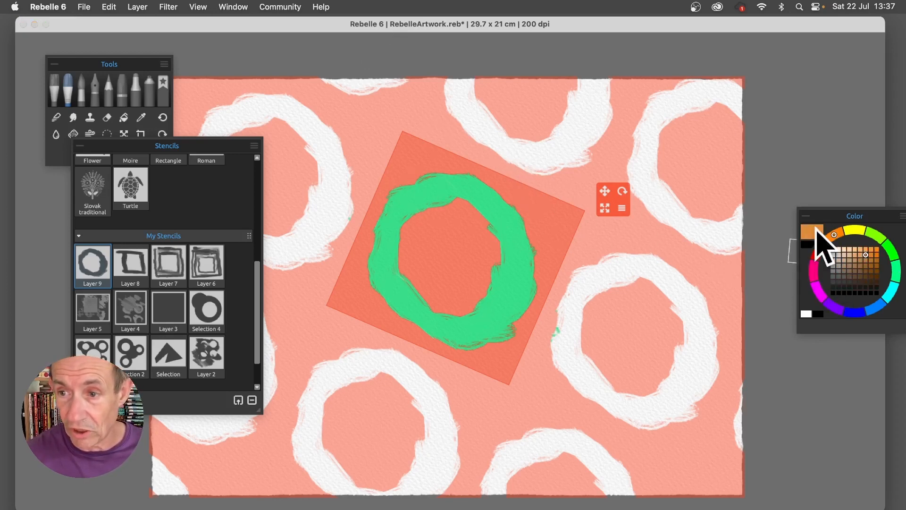
{"action": "mouse_move", "coordinate": [472, 179]}
{"action": "left_mouse_down"}
{"action": "mouse_move", "coordinate": [529, 234]}
{"action": "mouse_move", "coordinate": [471, 171]}
{"action": "left_mouse_up"}
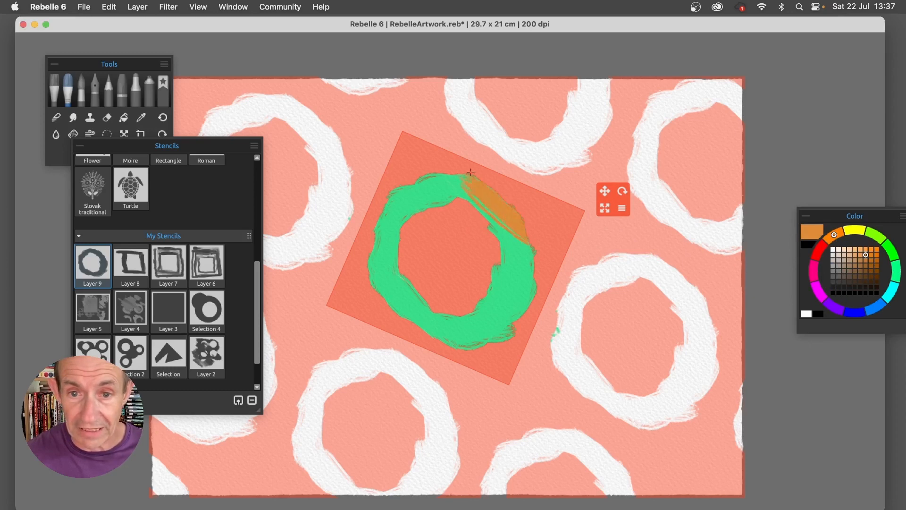
{"action": "left_click_drag", "start_coordinate": [527, 233], "coordinate": [524, 283]}
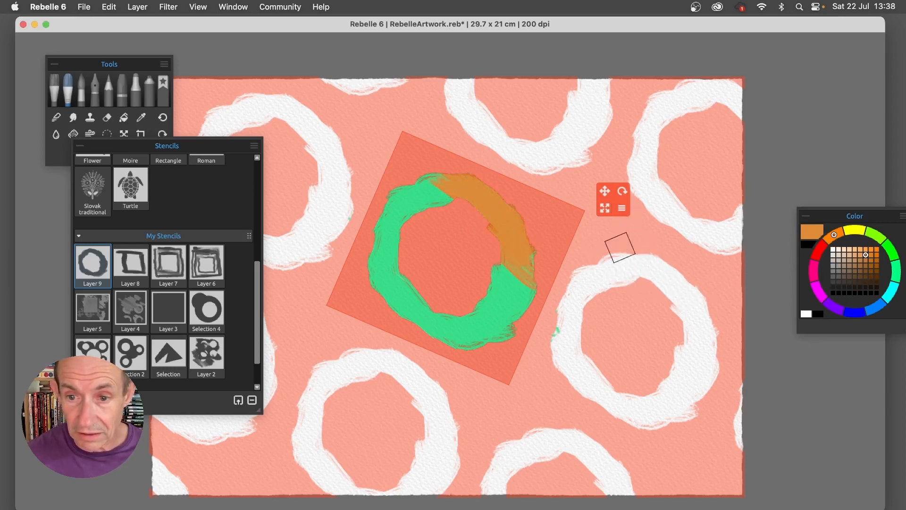
{"action": "mouse_move", "coordinate": [563, 277]}
{"action": "left_mouse_down"}
{"action": "mouse_move", "coordinate": [583, 327]}
{"action": "mouse_move", "coordinate": [573, 326]}
{"action": "mouse_move", "coordinate": [578, 361]}
{"action": "mouse_move", "coordinate": [555, 359]}
{"action": "mouse_move", "coordinate": [576, 389]}
{"action": "mouse_move", "coordinate": [603, 401]}
{"action": "mouse_move", "coordinate": [581, 371]}
{"action": "mouse_move", "coordinate": [629, 416]}
{"action": "mouse_move", "coordinate": [637, 418]}
{"action": "mouse_move", "coordinate": [625, 389]}
{"action": "mouse_move", "coordinate": [652, 390]}
{"action": "mouse_move", "coordinate": [687, 416]}
{"action": "mouse_move", "coordinate": [677, 381]}
{"action": "mouse_move", "coordinate": [715, 384]}
{"action": "mouse_move", "coordinate": [679, 313]}
{"action": "mouse_move", "coordinate": [719, 324]}
{"action": "mouse_move", "coordinate": [670, 268]}
{"action": "mouse_move", "coordinate": [663, 278]}
{"action": "mouse_move", "coordinate": [686, 313]}
{"action": "mouse_move", "coordinate": [636, 258]}
{"action": "mouse_move", "coordinate": [644, 254]}
{"action": "mouse_move", "coordinate": [627, 286]}
{"action": "mouse_move", "coordinate": [578, 274]}
{"action": "mouse_move", "coordinate": [569, 284]}
{"action": "mouse_move", "coordinate": [597, 289]}
{"action": "mouse_move", "coordinate": [611, 270]}
{"action": "mouse_move", "coordinate": [642, 276]}
{"action": "mouse_move", "coordinate": [640, 265]}
{"action": "mouse_move", "coordinate": [617, 263]}
{"action": "mouse_move", "coordinate": [597, 278]}
{"action": "mouse_move", "coordinate": [615, 287]}
{"action": "left_mouse_up"}
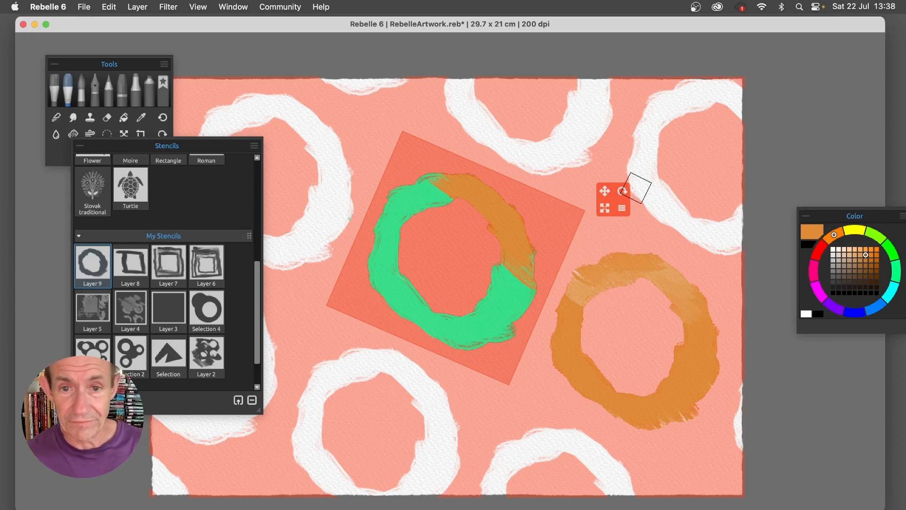
Remove the tiled stencil and brush loose strokes around the outer edge of the green and orange ring.
{"action": "left_click", "coordinate": [622, 208]}
{"action": "left_click", "coordinate": [637, 316]}
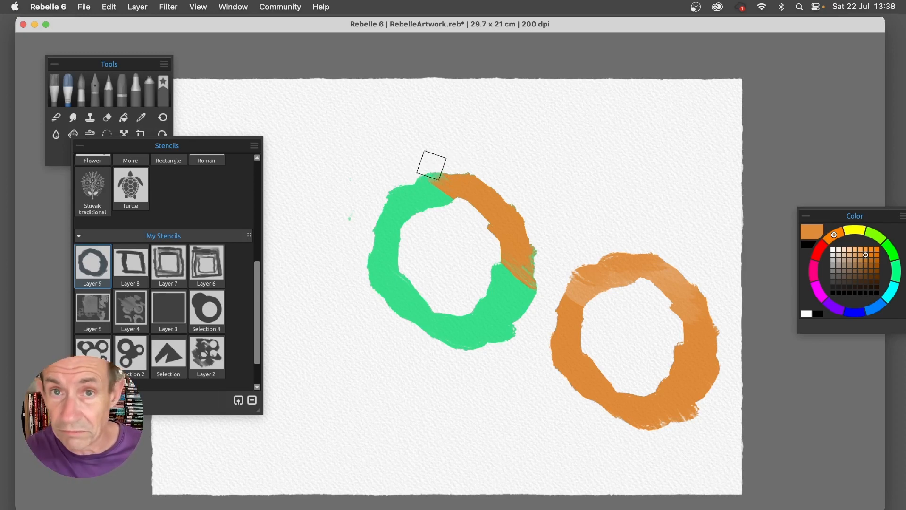
{"action": "mouse_move", "coordinate": [413, 165]}
{"action": "left_mouse_down"}
{"action": "mouse_move", "coordinate": [469, 161]}
{"action": "mouse_move", "coordinate": [505, 181]}
{"action": "mouse_move", "coordinate": [471, 168]}
{"action": "mouse_move", "coordinate": [527, 211]}
{"action": "mouse_move", "coordinate": [468, 163]}
{"action": "mouse_move", "coordinate": [516, 199]}
{"action": "mouse_move", "coordinate": [534, 306]}
{"action": "left_mouse_up"}
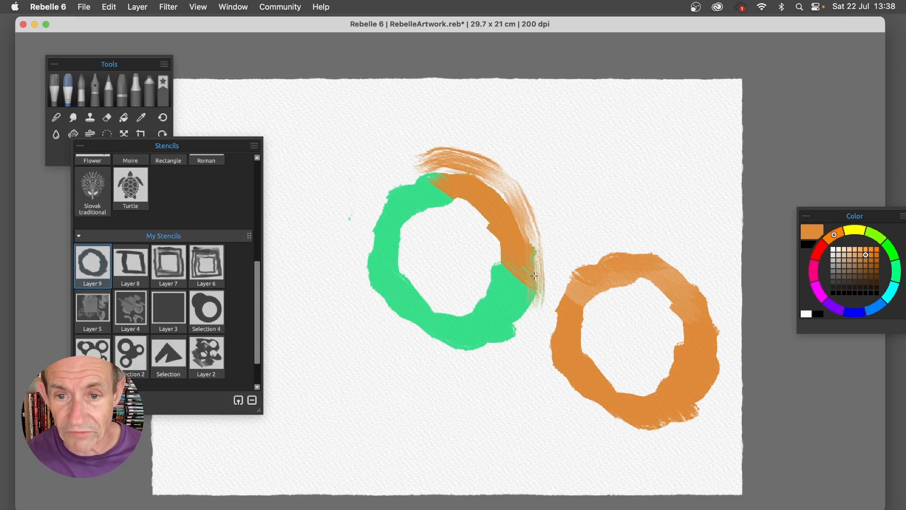
{"action": "mouse_move", "coordinate": [538, 273]}
{"action": "left_mouse_down"}
{"action": "mouse_move", "coordinate": [446, 356]}
{"action": "mouse_move", "coordinate": [524, 317]}
{"action": "mouse_move", "coordinate": [418, 349]}
{"action": "mouse_move", "coordinate": [493, 347]}
{"action": "mouse_move", "coordinate": [384, 311]}
{"action": "mouse_move", "coordinate": [445, 352]}
{"action": "mouse_move", "coordinate": [409, 314]}
{"action": "mouse_move", "coordinate": [379, 300]}
{"action": "left_mouse_up"}
{"action": "mouse_move", "coordinate": [423, 336]}
{"action": "left_mouse_down"}
{"action": "mouse_move", "coordinate": [358, 282]}
{"action": "mouse_move", "coordinate": [374, 220]}
{"action": "left_mouse_up"}
{"action": "mouse_move", "coordinate": [376, 257]}
{"action": "left_mouse_down"}
{"action": "mouse_move", "coordinate": [405, 184]}
{"action": "mouse_move", "coordinate": [441, 178]}
{"action": "left_mouse_up"}
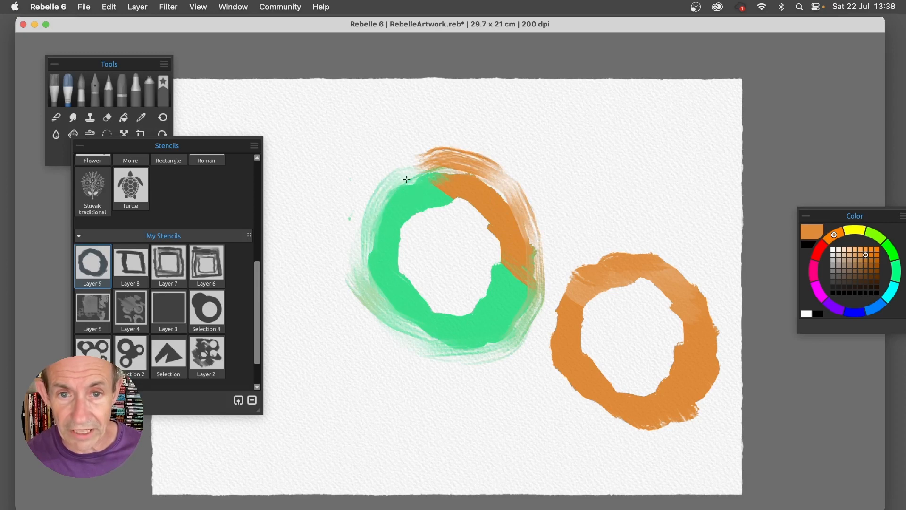
Brush loose orange strokes around the outer edge of the all-orange ring.
{"action": "mouse_move", "coordinate": [616, 258]}
{"action": "left_mouse_down"}
{"action": "mouse_move", "coordinate": [659, 257]}
{"action": "mouse_move", "coordinate": [690, 285]}
{"action": "mouse_move", "coordinate": [712, 352]}
{"action": "left_mouse_up"}
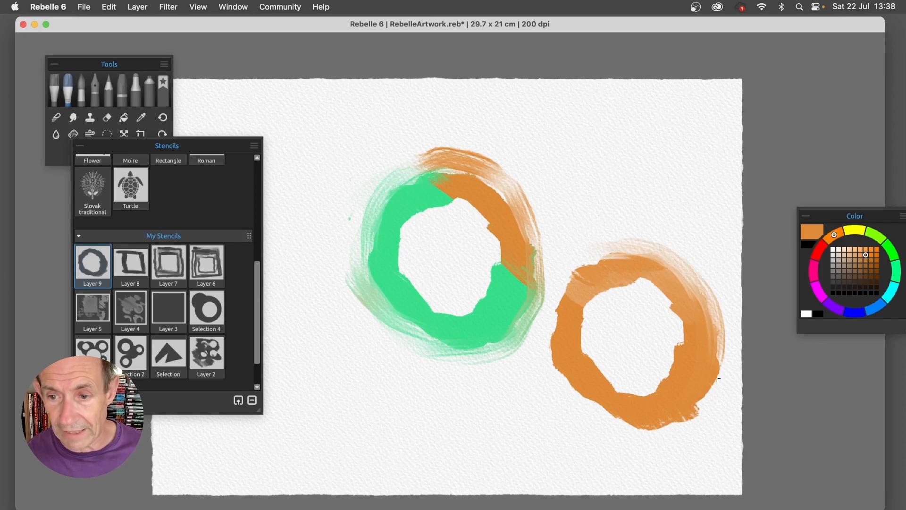
{"action": "mouse_move", "coordinate": [651, 427]}
{"action": "left_mouse_down"}
{"action": "mouse_move", "coordinate": [616, 375]}
{"action": "mouse_move", "coordinate": [550, 364]}
{"action": "left_mouse_up"}
{"action": "left_click_drag", "start_coordinate": [555, 293], "coordinate": [597, 446]}
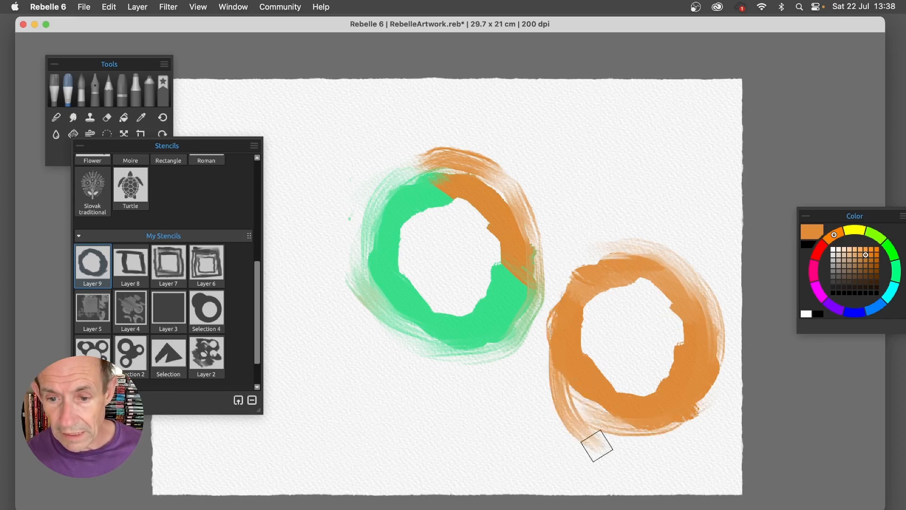
{"action": "left_click_drag", "start_coordinate": [655, 433], "coordinate": [564, 406]}
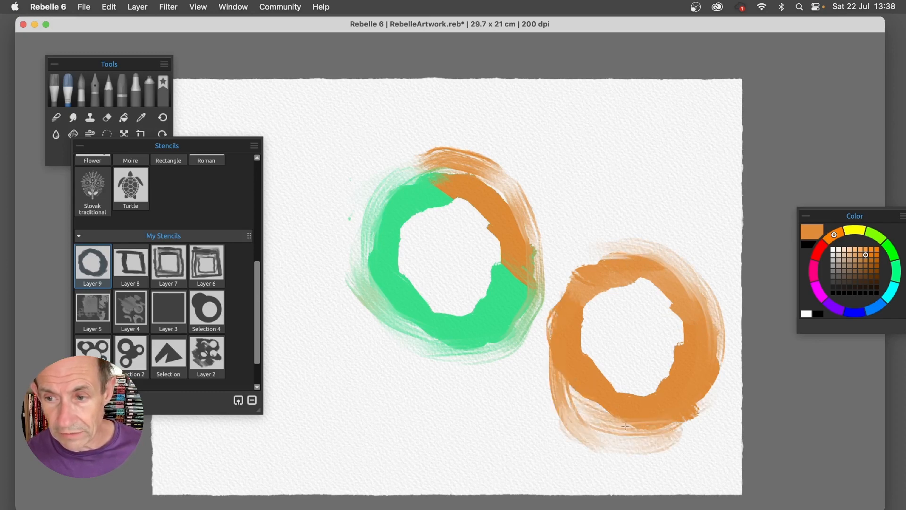
Switch to black and add dark brush strokes over the orange ring, also working around its inner edge.
{"action": "left_click", "coordinate": [808, 244]}
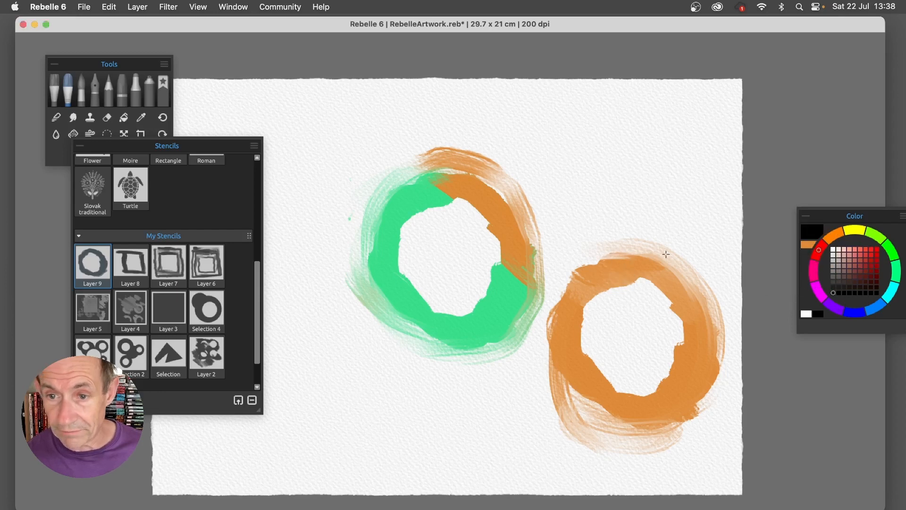
{"action": "mouse_move", "coordinate": [620, 252]}
{"action": "left_mouse_down"}
{"action": "mouse_move", "coordinate": [579, 255]}
{"action": "mouse_move", "coordinate": [544, 330]}
{"action": "mouse_move", "coordinate": [573, 410]}
{"action": "mouse_move", "coordinate": [612, 421]}
{"action": "mouse_move", "coordinate": [702, 401]}
{"action": "left_mouse_up"}
{"action": "mouse_move", "coordinate": [609, 381]}
{"action": "left_mouse_down"}
{"action": "mouse_move", "coordinate": [616, 299]}
{"action": "mouse_move", "coordinate": [657, 281]}
{"action": "mouse_move", "coordinate": [634, 288]}
{"action": "mouse_move", "coordinate": [671, 346]}
{"action": "left_mouse_up"}
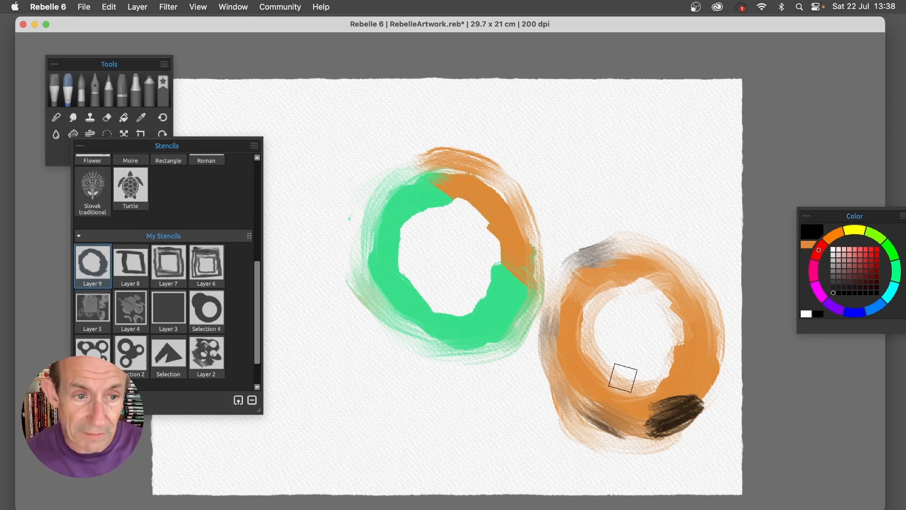
Create a stencil from the layer with both painted rings using its alpha.
{"action": "left_click", "coordinate": [254, 146]}
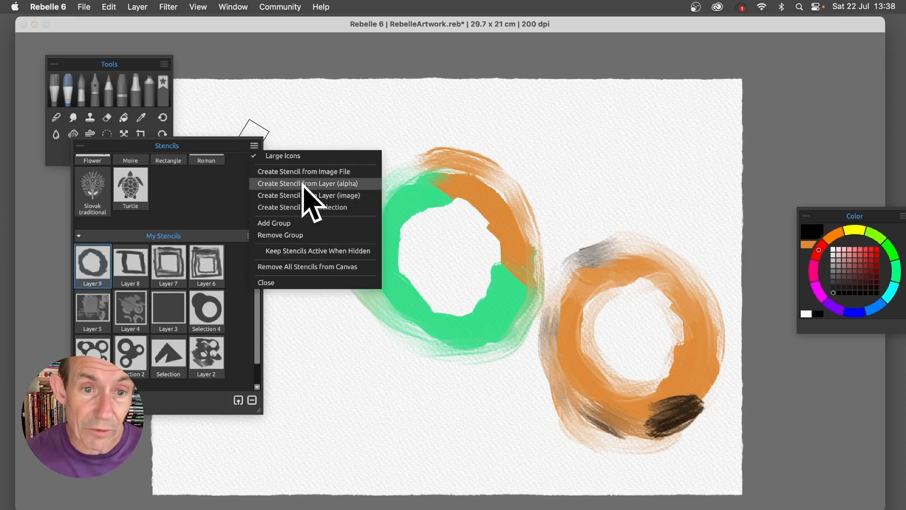
{"action": "left_click", "coordinate": [343, 184]}
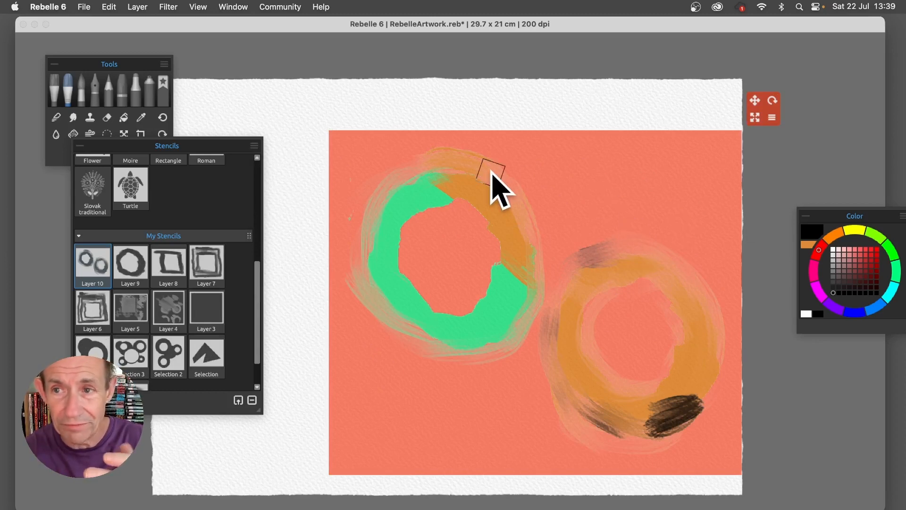
Clear the painted layer and scale the two-ring stencil down slightly.
{"action": "left_click", "coordinate": [140, 6]}
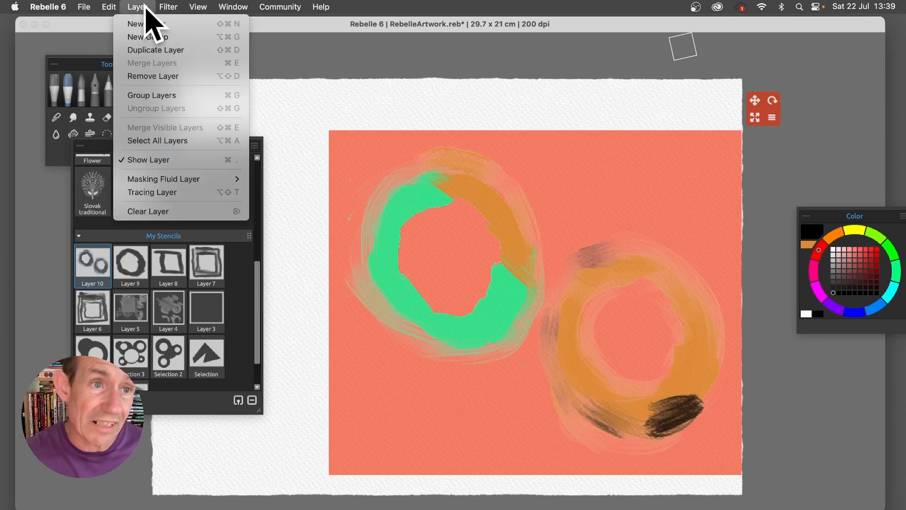
{"action": "left_click", "coordinate": [142, 210]}
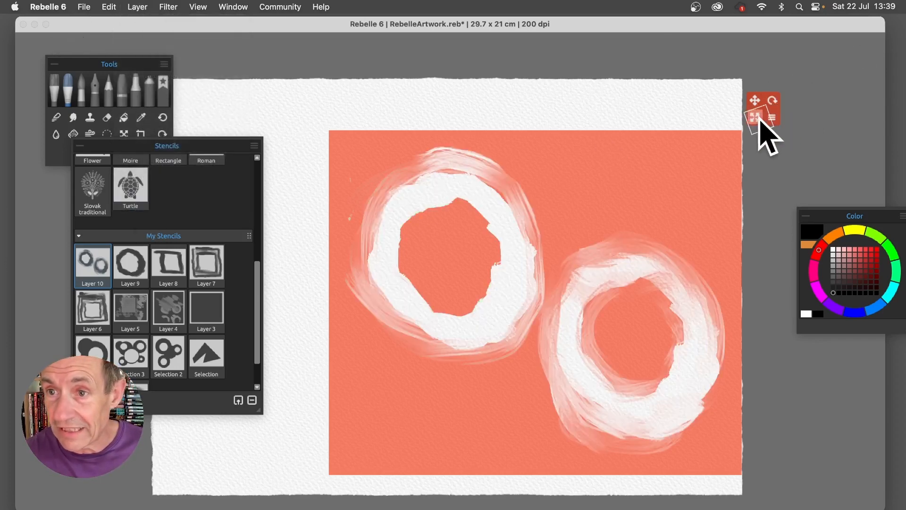
{"action": "left_click_drag", "start_coordinate": [755, 117], "coordinate": [633, 124]}
Tile the two-ring stencil across the canvas and paint black strokes through its upper-left ring.
{"action": "left_click", "coordinate": [763, 123]}
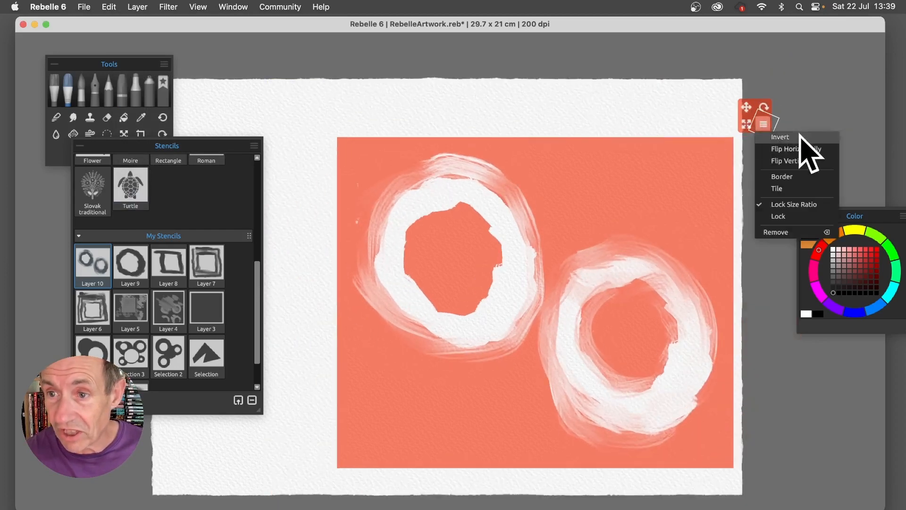
{"action": "left_click", "coordinate": [799, 188]}
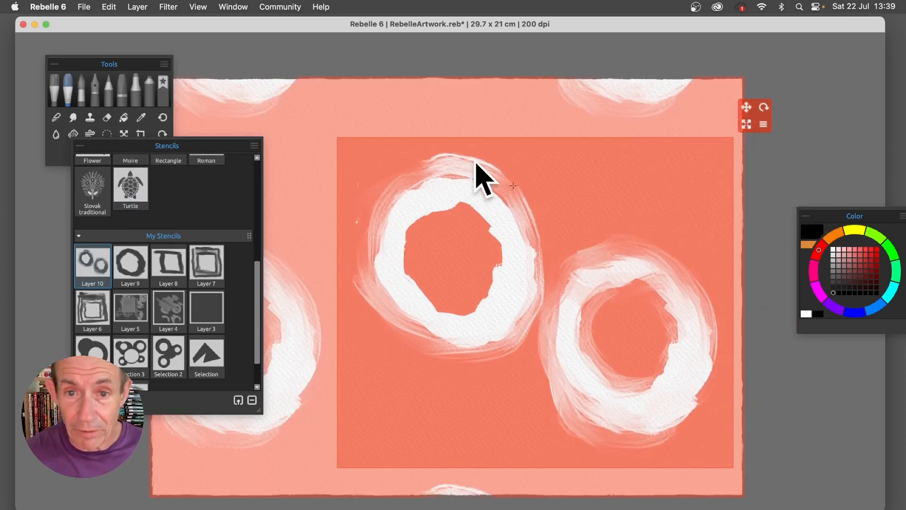
{"action": "mouse_move", "coordinate": [478, 173]}
{"action": "left_mouse_down"}
{"action": "mouse_move", "coordinate": [510, 193]}
{"action": "mouse_move", "coordinate": [489, 194]}
{"action": "mouse_move", "coordinate": [538, 222]}
{"action": "mouse_move", "coordinate": [540, 238]}
{"action": "mouse_move", "coordinate": [487, 236]}
{"action": "mouse_move", "coordinate": [565, 309]}
{"action": "mouse_move", "coordinate": [506, 269]}
{"action": "mouse_move", "coordinate": [521, 296]}
{"action": "mouse_move", "coordinate": [469, 283]}
{"action": "mouse_move", "coordinate": [535, 325]}
{"action": "mouse_move", "coordinate": [449, 309]}
{"action": "mouse_move", "coordinate": [422, 315]}
{"action": "mouse_move", "coordinate": [447, 335]}
{"action": "mouse_move", "coordinate": [402, 315]}
{"action": "mouse_move", "coordinate": [439, 319]}
{"action": "mouse_move", "coordinate": [435, 308]}
{"action": "mouse_move", "coordinate": [511, 344]}
{"action": "mouse_move", "coordinate": [438, 333]}
{"action": "left_mouse_up"}
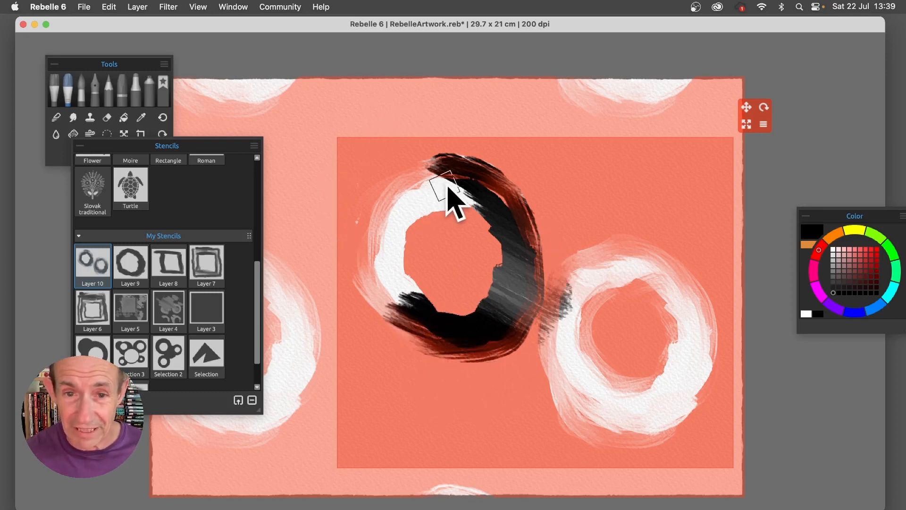
{"action": "mouse_move", "coordinate": [414, 183]}
{"action": "left_mouse_down"}
{"action": "mouse_move", "coordinate": [475, 209]}
{"action": "mouse_move", "coordinate": [426, 171]}
{"action": "mouse_move", "coordinate": [451, 178]}
{"action": "mouse_move", "coordinate": [463, 198]}
{"action": "mouse_move", "coordinate": [397, 174]}
{"action": "mouse_move", "coordinate": [450, 212]}
{"action": "mouse_move", "coordinate": [399, 193]}
{"action": "mouse_move", "coordinate": [438, 222]}
{"action": "mouse_move", "coordinate": [384, 205]}
{"action": "mouse_move", "coordinate": [421, 237]}
{"action": "mouse_move", "coordinate": [364, 220]}
{"action": "mouse_move", "coordinate": [414, 260]}
{"action": "mouse_move", "coordinate": [391, 201]}
{"action": "mouse_move", "coordinate": [381, 218]}
{"action": "mouse_move", "coordinate": [400, 181]}
{"action": "mouse_move", "coordinate": [392, 204]}
{"action": "mouse_move", "coordinate": [424, 186]}
{"action": "mouse_move", "coordinate": [411, 178]}
{"action": "mouse_move", "coordinate": [403, 225]}
{"action": "mouse_move", "coordinate": [384, 238]}
{"action": "mouse_move", "coordinate": [408, 263]}
{"action": "mouse_move", "coordinate": [394, 268]}
{"action": "mouse_move", "coordinate": [448, 196]}
{"action": "mouse_move", "coordinate": [414, 233]}
{"action": "mouse_move", "coordinate": [419, 205]}
{"action": "mouse_move", "coordinate": [451, 187]}
{"action": "mouse_move", "coordinate": [409, 237]}
{"action": "mouse_move", "coordinate": [417, 251]}
{"action": "mouse_move", "coordinate": [450, 190]}
{"action": "mouse_move", "coordinate": [443, 199]}
{"action": "mouse_move", "coordinate": [467, 192]}
{"action": "mouse_move", "coordinate": [369, 254]}
{"action": "mouse_move", "coordinate": [411, 303]}
{"action": "mouse_move", "coordinate": [368, 297]}
{"action": "left_mouse_up"}
Switch to yellow and brush strokes over the upper and left parts of the black ring and parts of the neighbouring ring.
{"action": "left_click", "coordinate": [855, 229]}
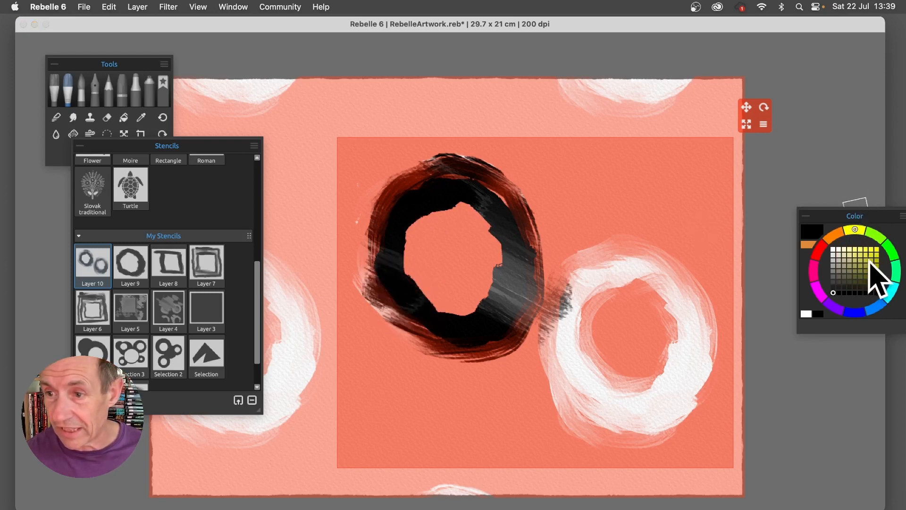
{"action": "left_click", "coordinate": [876, 249]}
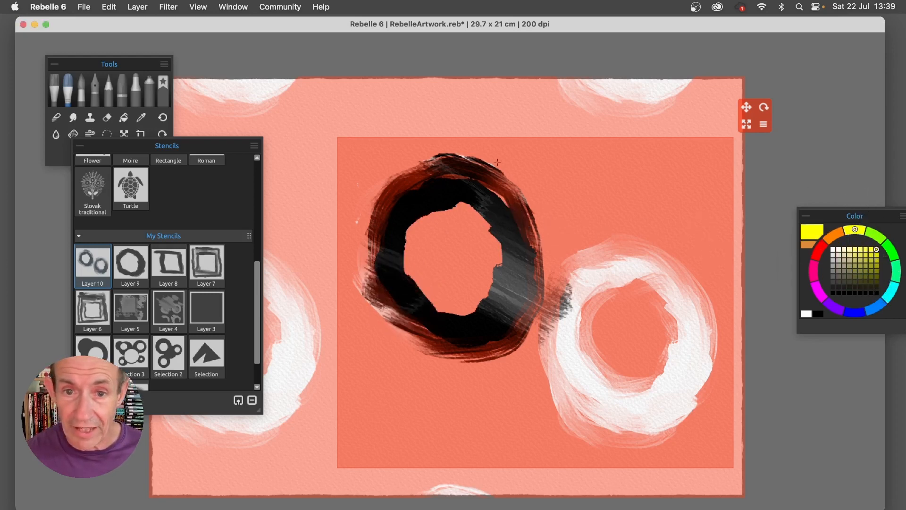
{"action": "mouse_move", "coordinate": [471, 180]}
{"action": "left_mouse_down"}
{"action": "mouse_move", "coordinate": [500, 221]}
{"action": "mouse_move", "coordinate": [434, 163]}
{"action": "mouse_move", "coordinate": [491, 171]}
{"action": "mouse_move", "coordinate": [514, 205]}
{"action": "left_mouse_up"}
{"action": "mouse_move", "coordinate": [438, 171]}
{"action": "left_mouse_down"}
{"action": "mouse_move", "coordinate": [464, 210]}
{"action": "mouse_move", "coordinate": [388, 185]}
{"action": "left_mouse_up"}
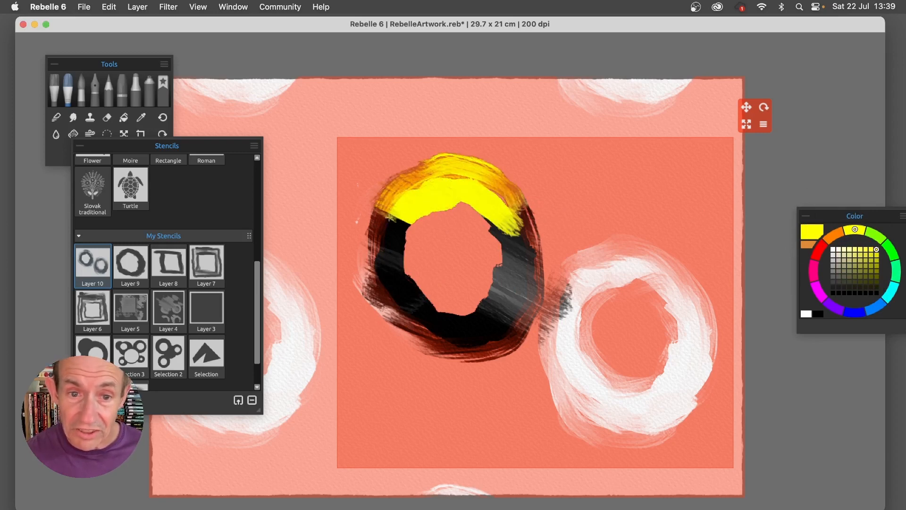
{"action": "left_click_drag", "start_coordinate": [390, 245], "coordinate": [365, 207]}
{"action": "mouse_move", "coordinate": [383, 245]}
{"action": "left_mouse_down"}
{"action": "mouse_move", "coordinate": [354, 262]}
{"action": "mouse_move", "coordinate": [378, 280]}
{"action": "mouse_move", "coordinate": [369, 294]}
{"action": "mouse_move", "coordinate": [394, 307]}
{"action": "left_mouse_up"}
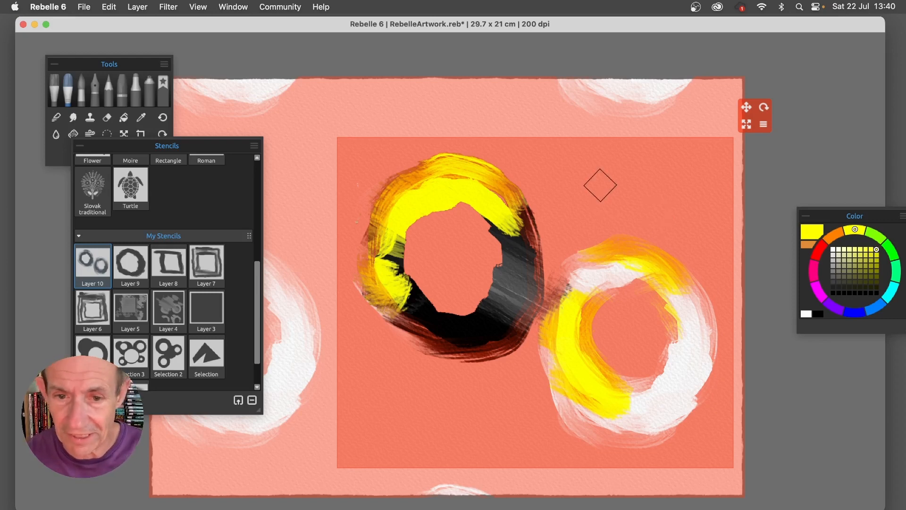
Remove the tiled two-ring stencil from the canvas.
{"action": "left_click", "coordinate": [128, 185]}
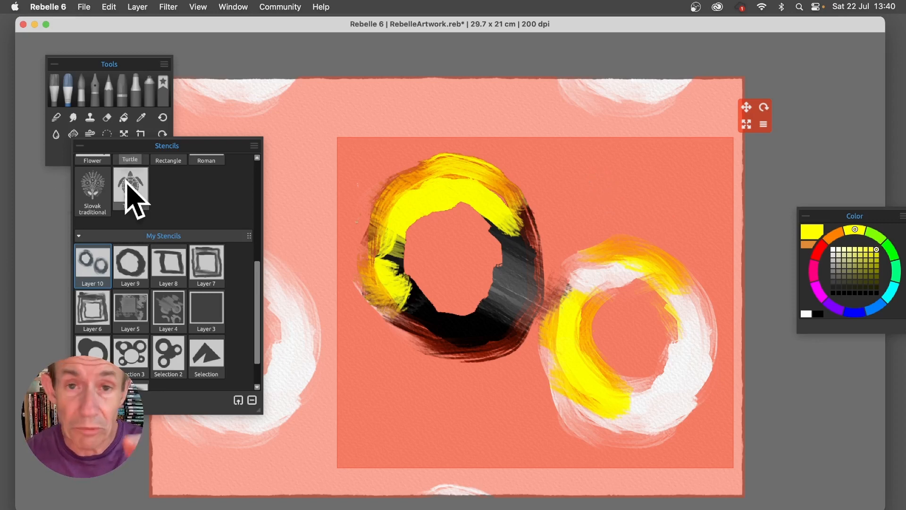
{"action": "left_click", "coordinate": [254, 146]}
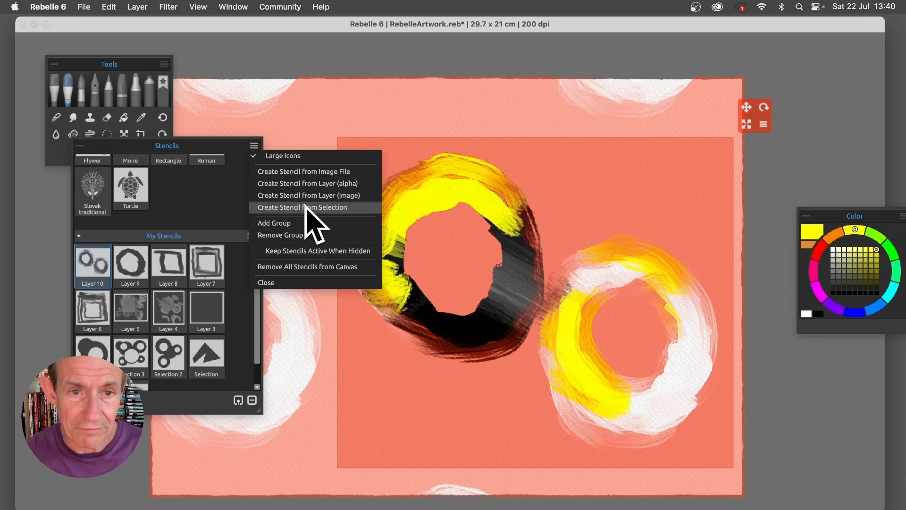
{"action": "left_click", "coordinate": [766, 131]}
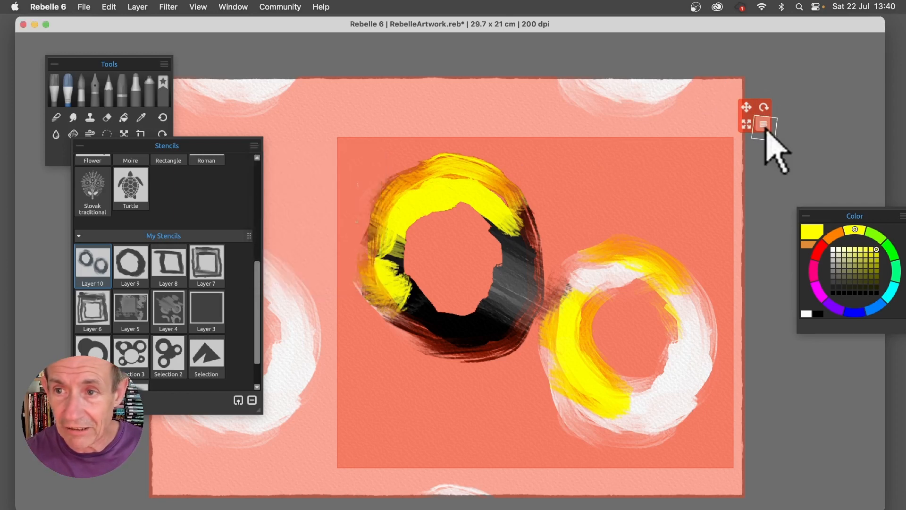
{"action": "left_click", "coordinate": [765, 130]}
{"action": "left_click", "coordinate": [786, 237]}
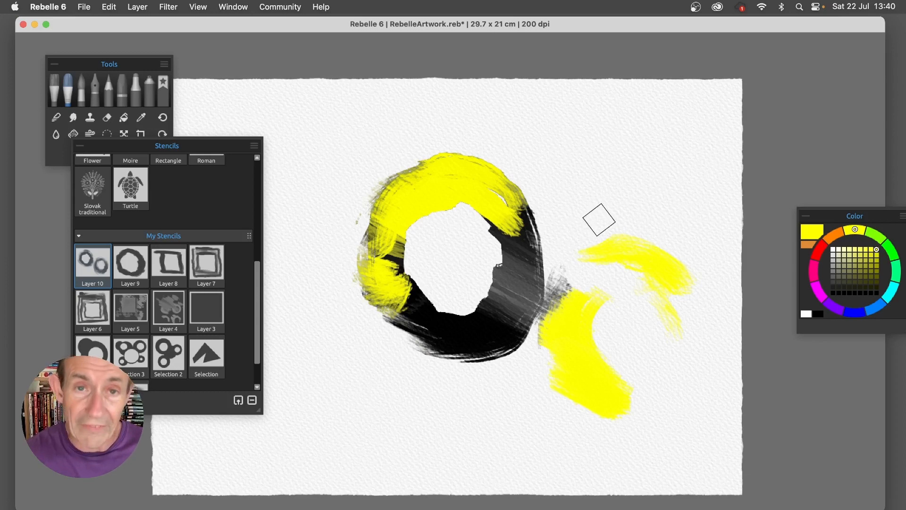
Create a stencil from the image of the yellow and black layer, and remove it from the canvas.
{"action": "left_click", "coordinate": [254, 146]}
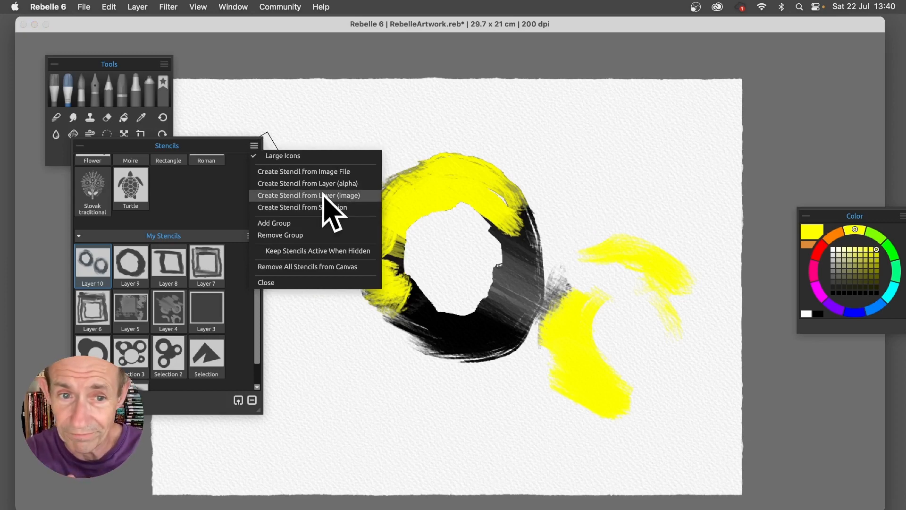
{"action": "left_click", "coordinate": [324, 194]}
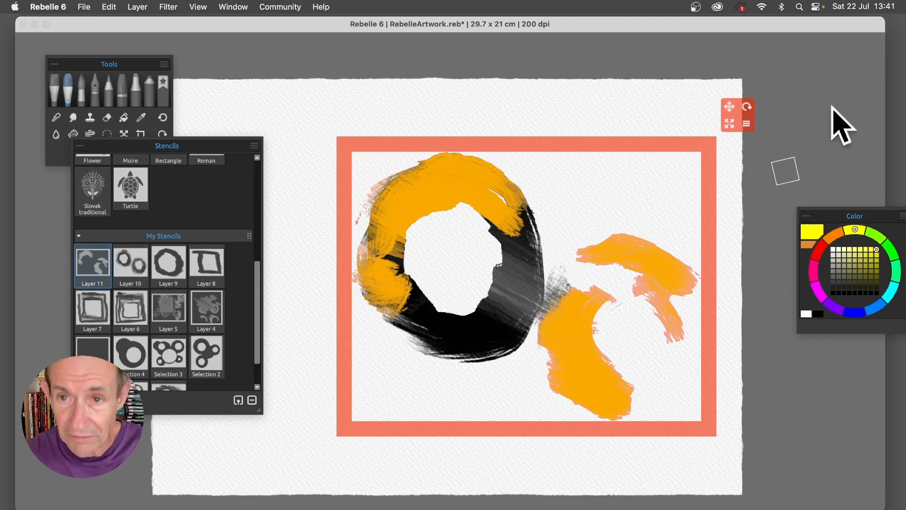
{"action": "left_click", "coordinate": [747, 124]}
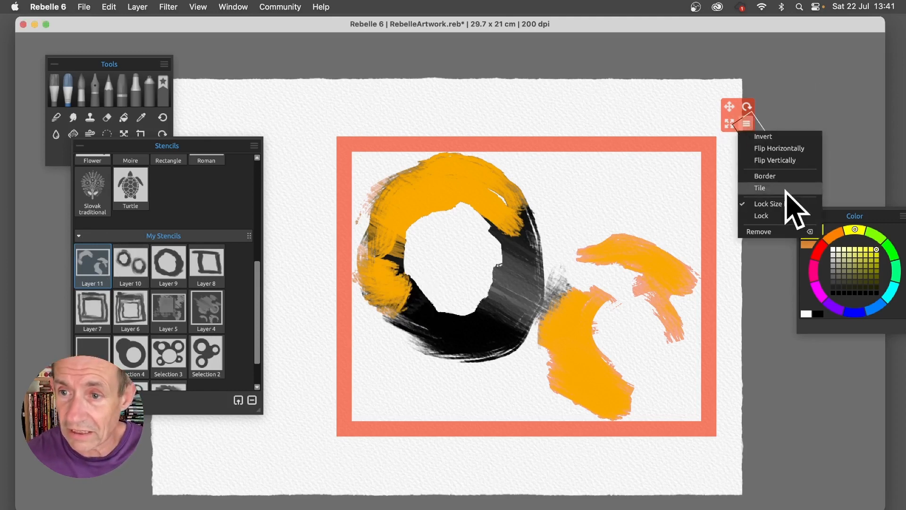
{"action": "left_click", "coordinate": [779, 232]}
Switch to orange and paint over the black right and lower parts of the ring.
{"action": "left_click", "coordinate": [834, 235]}
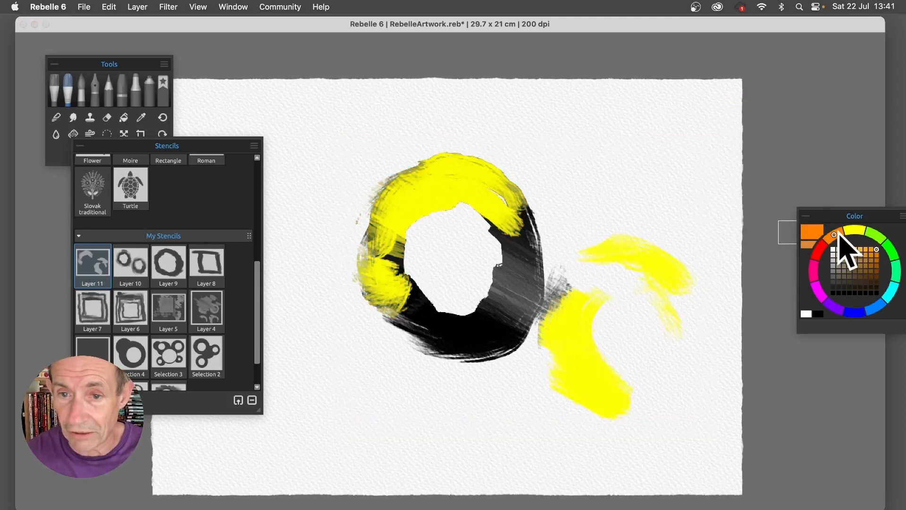
{"action": "left_click_drag", "start_coordinate": [506, 253], "coordinate": [519, 228]}
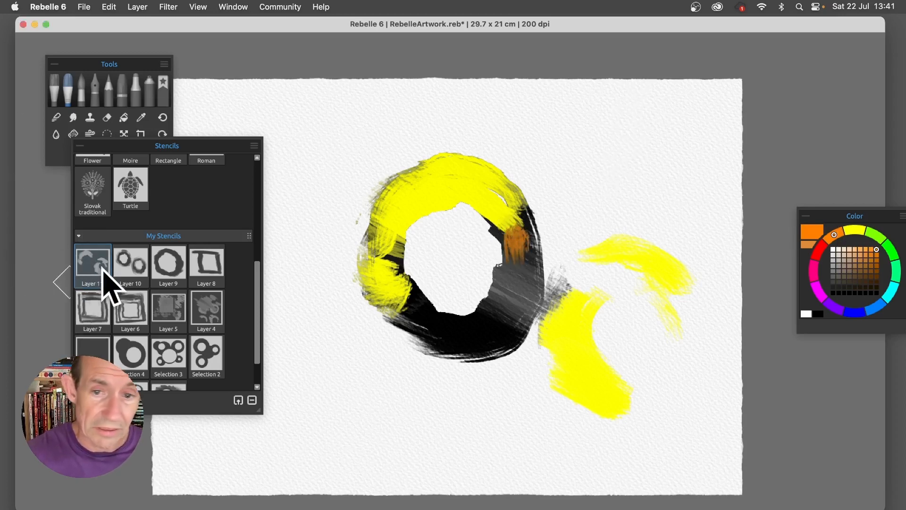
{"action": "mouse_move", "coordinate": [514, 231]}
{"action": "left_mouse_down"}
{"action": "mouse_move", "coordinate": [495, 231]}
{"action": "mouse_move", "coordinate": [511, 256]}
{"action": "mouse_move", "coordinate": [525, 237]}
{"action": "mouse_move", "coordinate": [513, 232]}
{"action": "mouse_move", "coordinate": [503, 321]}
{"action": "mouse_move", "coordinate": [512, 324]}
{"action": "mouse_move", "coordinate": [522, 266]}
{"action": "mouse_move", "coordinate": [489, 317]}
{"action": "mouse_move", "coordinate": [534, 286]}
{"action": "mouse_move", "coordinate": [506, 280]}
{"action": "mouse_move", "coordinate": [472, 343]}
{"action": "mouse_move", "coordinate": [463, 341]}
{"action": "mouse_move", "coordinate": [481, 350]}
{"action": "mouse_move", "coordinate": [410, 335]}
{"action": "mouse_move", "coordinate": [436, 325]}
{"action": "left_mouse_up"}
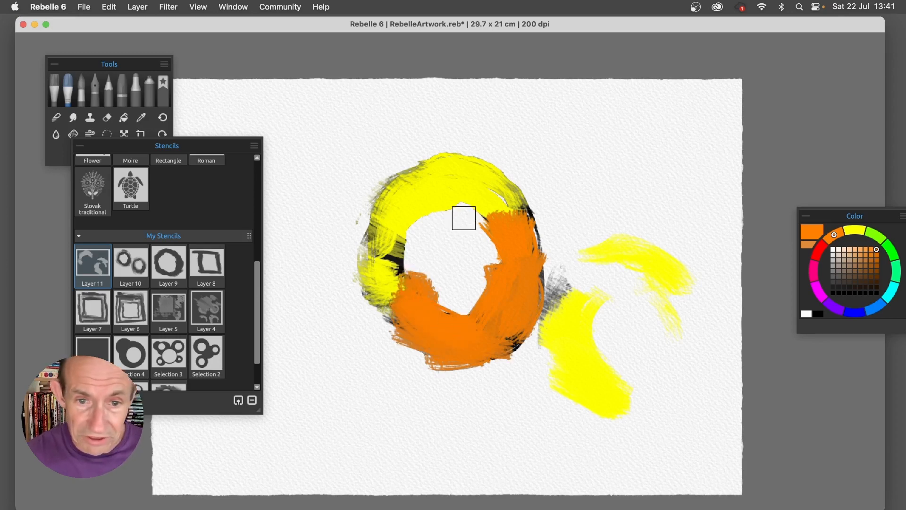
Brush loose, faint strokes around the outer edge of the yellow and orange ring.
{"action": "mouse_move", "coordinate": [423, 341]}
{"action": "left_mouse_down"}
{"action": "mouse_move", "coordinate": [362, 262]}
{"action": "mouse_move", "coordinate": [469, 377]}
{"action": "mouse_move", "coordinate": [400, 341]}
{"action": "mouse_move", "coordinate": [505, 352]}
{"action": "mouse_move", "coordinate": [517, 329]}
{"action": "mouse_move", "coordinate": [354, 300]}
{"action": "left_mouse_up"}
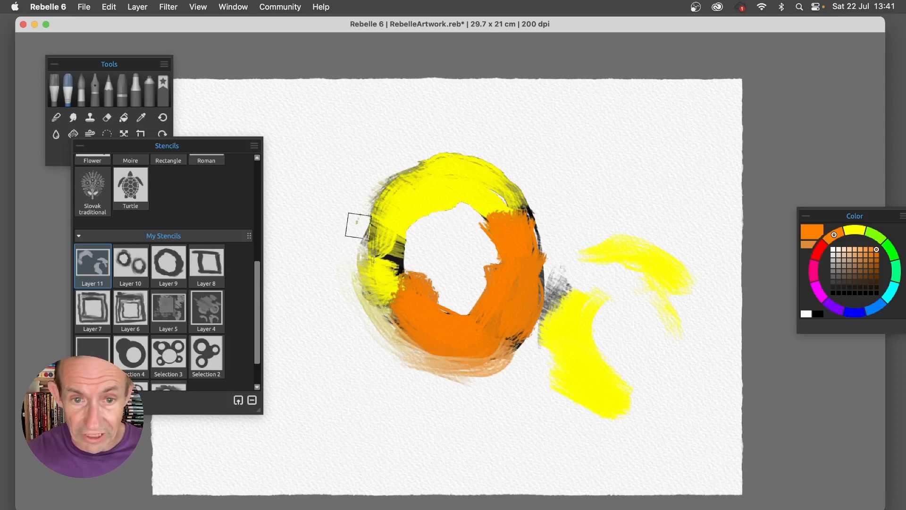
{"action": "mouse_move", "coordinate": [358, 225]}
{"action": "left_mouse_down"}
{"action": "mouse_move", "coordinate": [401, 164]}
{"action": "mouse_move", "coordinate": [409, 167]}
{"action": "left_mouse_up"}
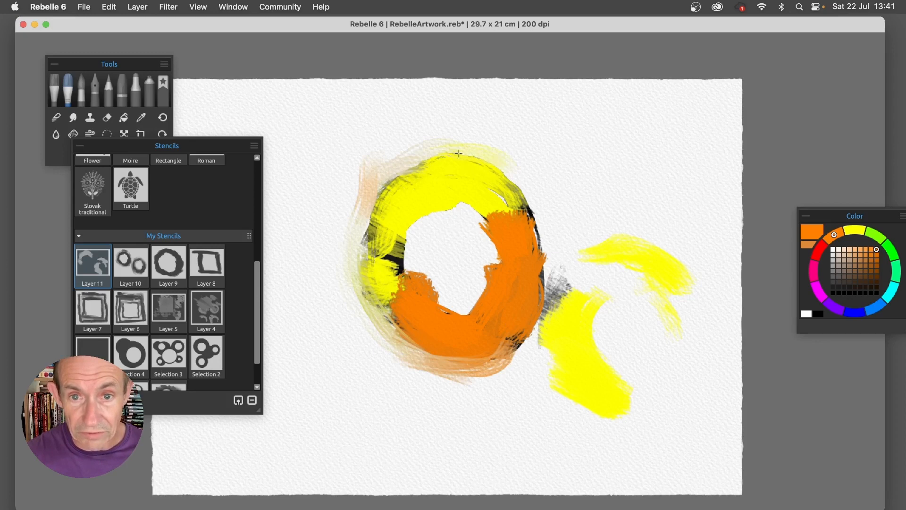
{"action": "mouse_move", "coordinate": [459, 153]}
{"action": "left_mouse_down"}
{"action": "mouse_move", "coordinate": [530, 229]}
{"action": "mouse_move", "coordinate": [516, 213]}
{"action": "left_mouse_up"}
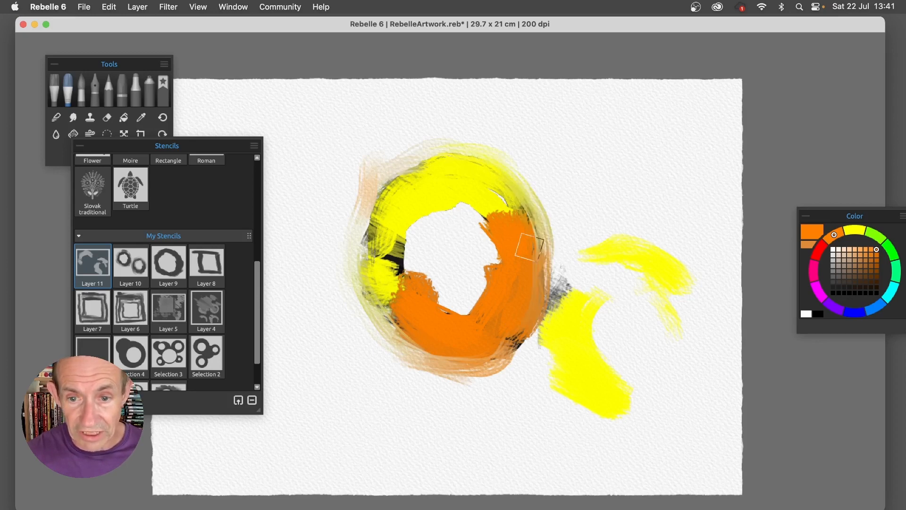
Add orange strokes along the edges of the yellow patch and the yellow arc beside the ring.
{"action": "mouse_move", "coordinate": [542, 374]}
{"action": "left_mouse_down"}
{"action": "mouse_move", "coordinate": [591, 383]}
{"action": "mouse_move", "coordinate": [618, 415]}
{"action": "left_mouse_up"}
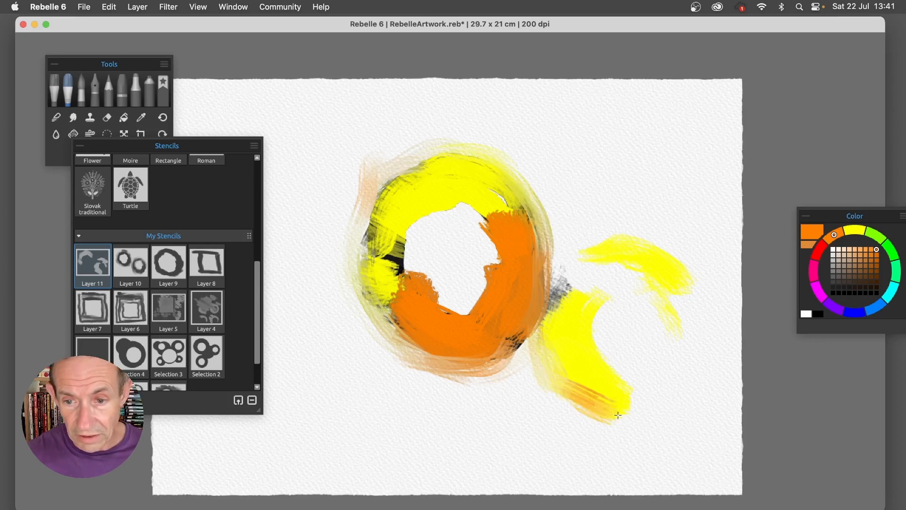
{"action": "mouse_move", "coordinate": [584, 346]}
{"action": "left_mouse_down"}
{"action": "mouse_move", "coordinate": [614, 371]}
{"action": "mouse_move", "coordinate": [612, 397]}
{"action": "mouse_move", "coordinate": [560, 405]}
{"action": "left_mouse_up"}
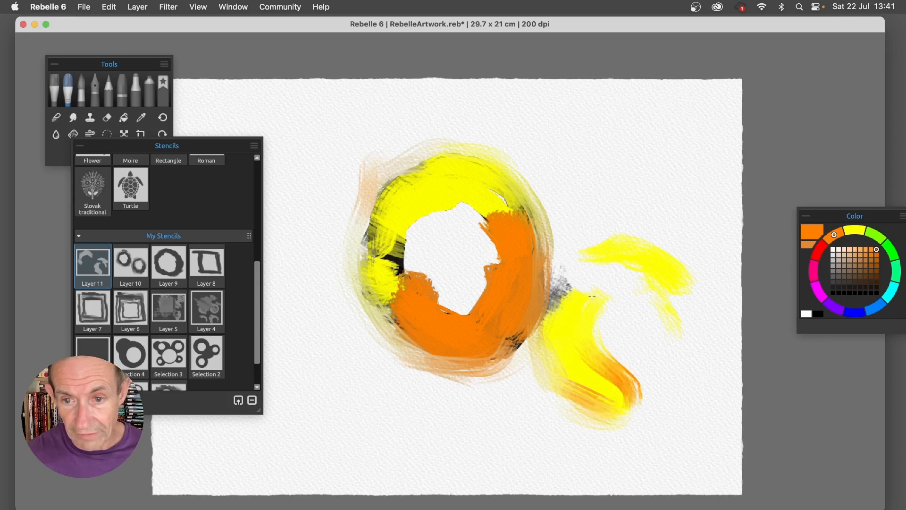
{"action": "mouse_move", "coordinate": [642, 241]}
{"action": "left_mouse_down"}
{"action": "mouse_move", "coordinate": [633, 259]}
{"action": "mouse_move", "coordinate": [647, 244]}
{"action": "mouse_move", "coordinate": [589, 271]}
{"action": "mouse_move", "coordinate": [660, 323]}
{"action": "left_mouse_up"}
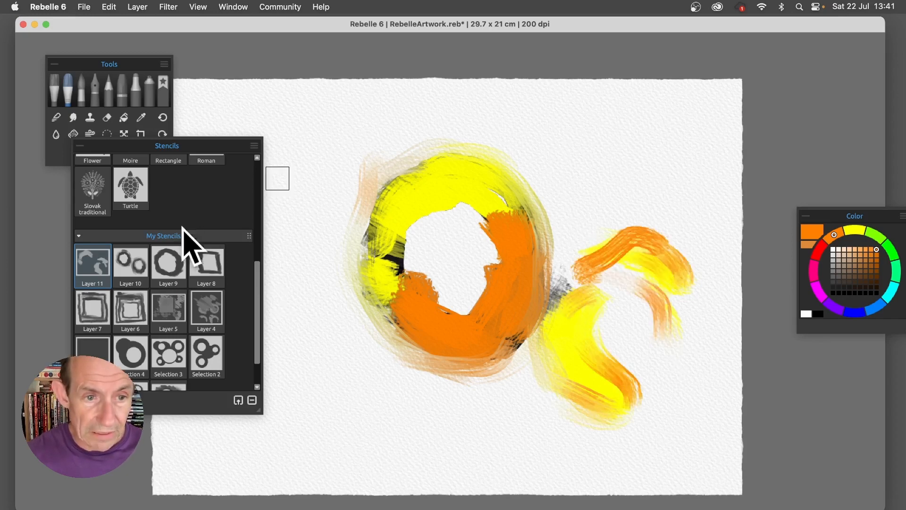
Create another stencil from the image of the yellow and orange layer.
{"action": "left_click", "coordinate": [254, 146]}
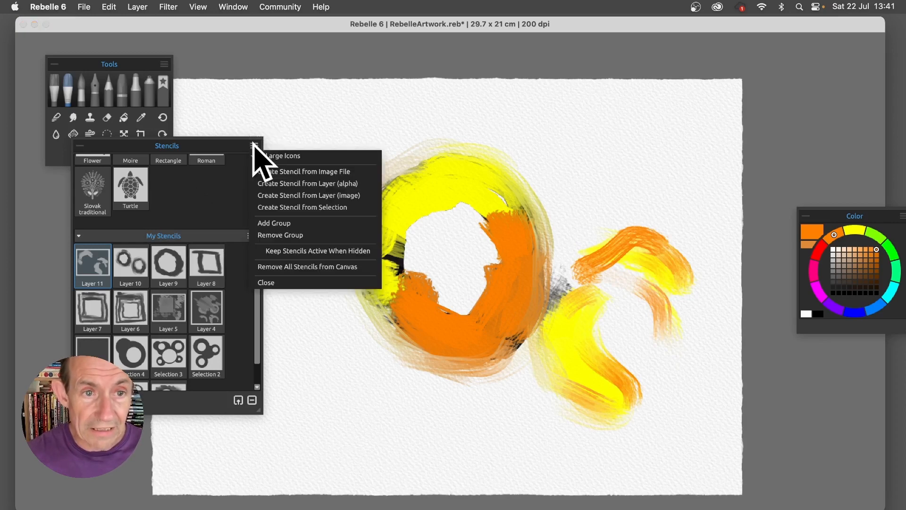
{"action": "left_click", "coordinate": [307, 196]}
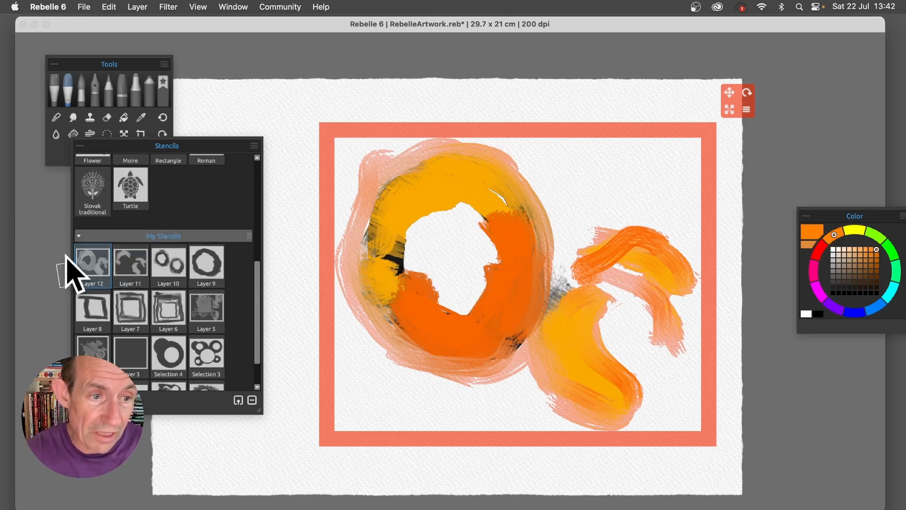
{"action": "left_click", "coordinate": [254, 146]}
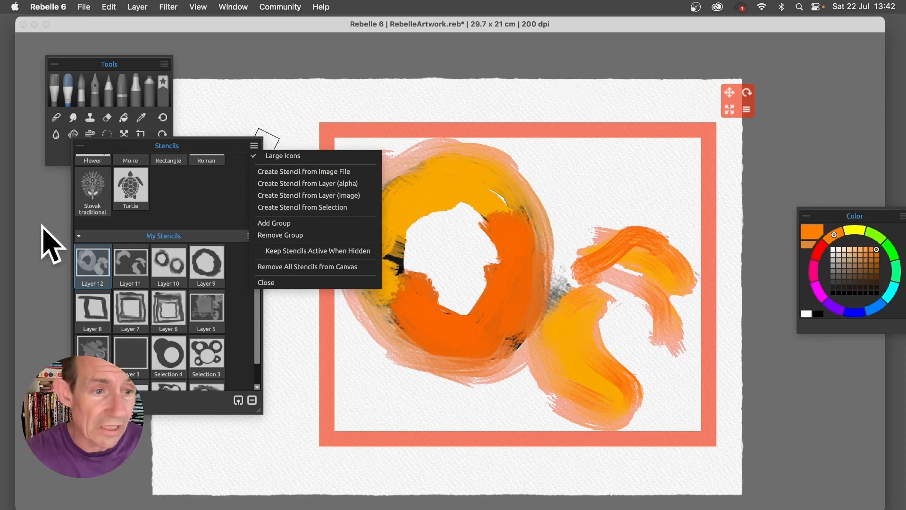
{"action": "left_click", "coordinate": [93, 264]}
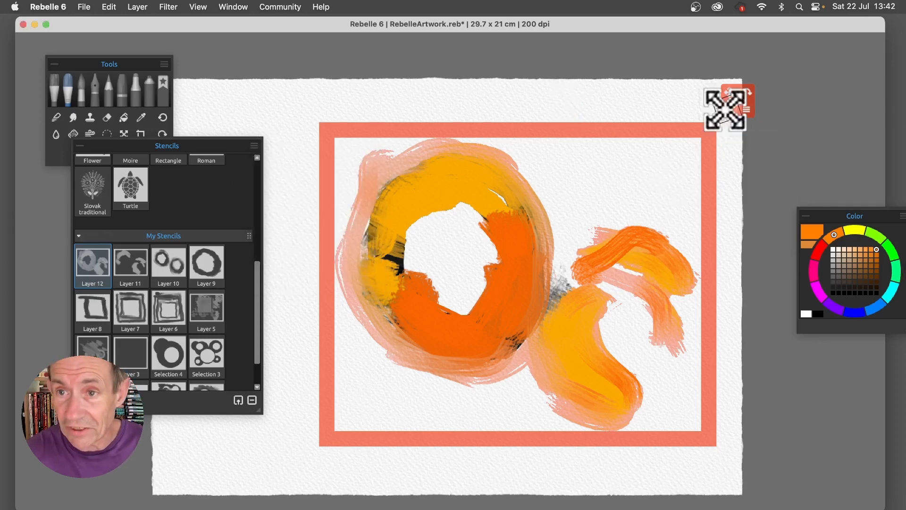
Scale the new image-based stencil down and clear the painted layer beneath it.
{"action": "left_click_drag", "start_coordinate": [727, 108], "coordinate": [656, 158]}
{"action": "scroll", "coordinate": [656, 158], "scroll_direction": "right", "scroll_amount": 3}
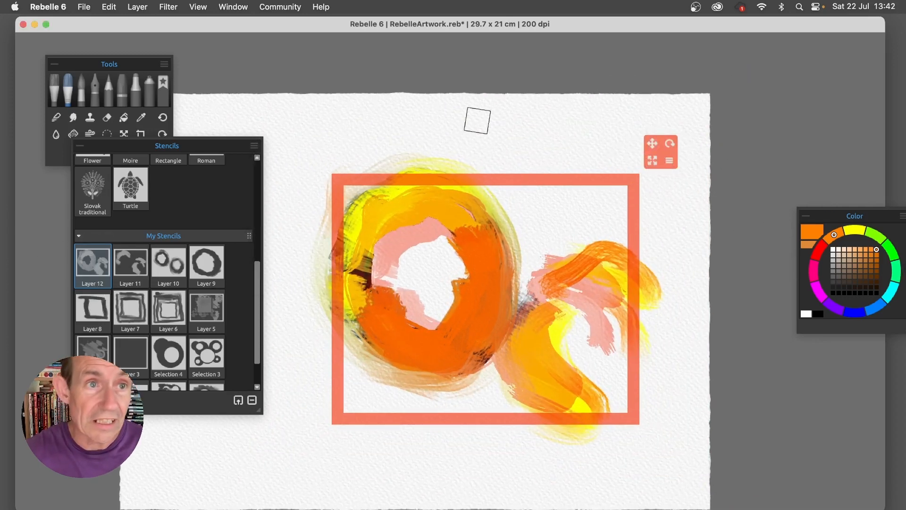
{"action": "left_click", "coordinate": [137, 6]}
{"action": "left_click", "coordinate": [177, 211]}
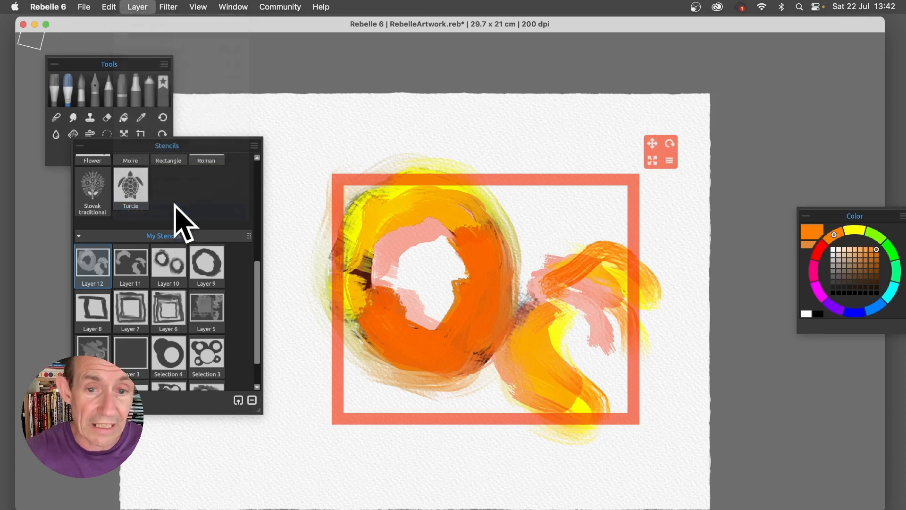
Switch to black and brush broad diagonal strokes over the whole image-based stencil.
{"action": "left_click", "coordinate": [866, 293]}
{"action": "mouse_move", "coordinate": [613, 236]}
{"action": "left_mouse_down"}
{"action": "mouse_move", "coordinate": [568, 186]}
{"action": "mouse_move", "coordinate": [636, 217]}
{"action": "mouse_move", "coordinate": [609, 194]}
{"action": "mouse_move", "coordinate": [561, 196]}
{"action": "mouse_move", "coordinate": [562, 243]}
{"action": "mouse_move", "coordinate": [617, 295]}
{"action": "mouse_move", "coordinate": [545, 266]}
{"action": "mouse_move", "coordinate": [599, 305]}
{"action": "mouse_move", "coordinate": [611, 328]}
{"action": "mouse_move", "coordinate": [600, 331]}
{"action": "mouse_move", "coordinate": [537, 294]}
{"action": "mouse_move", "coordinate": [560, 303]}
{"action": "mouse_move", "coordinate": [560, 316]}
{"action": "mouse_move", "coordinate": [493, 288]}
{"action": "left_mouse_up"}
{"action": "mouse_move", "coordinate": [577, 362]}
{"action": "left_mouse_down"}
{"action": "mouse_move", "coordinate": [473, 327]}
{"action": "mouse_move", "coordinate": [559, 401]}
{"action": "mouse_move", "coordinate": [481, 365]}
{"action": "mouse_move", "coordinate": [475, 371]}
{"action": "mouse_move", "coordinate": [591, 407]}
{"action": "mouse_move", "coordinate": [509, 327]}
{"action": "mouse_move", "coordinate": [502, 304]}
{"action": "mouse_move", "coordinate": [526, 237]}
{"action": "mouse_move", "coordinate": [545, 237]}
{"action": "mouse_move", "coordinate": [418, 180]}
{"action": "mouse_move", "coordinate": [409, 193]}
{"action": "mouse_move", "coordinate": [479, 256]}
{"action": "mouse_move", "coordinate": [386, 212]}
{"action": "mouse_move", "coordinate": [371, 228]}
{"action": "mouse_move", "coordinate": [499, 340]}
{"action": "mouse_move", "coordinate": [472, 344]}
{"action": "mouse_move", "coordinate": [486, 360]}
{"action": "mouse_move", "coordinate": [344, 298]}
{"action": "mouse_move", "coordinate": [427, 363]}
{"action": "mouse_move", "coordinate": [439, 341]}
{"action": "left_mouse_up"}
{"action": "mouse_move", "coordinate": [456, 378]}
{"action": "left_mouse_down"}
{"action": "mouse_move", "coordinate": [340, 331]}
{"action": "mouse_move", "coordinate": [330, 368]}
{"action": "mouse_move", "coordinate": [436, 375]}
{"action": "left_mouse_up"}
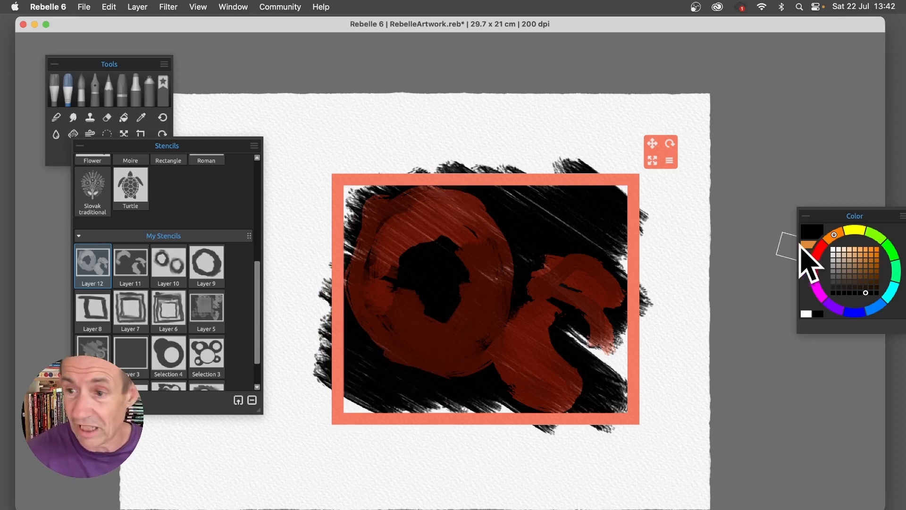
Brush dark orange strokes over the right half of the black stencil area and invert the stencil.
{"action": "left_click", "coordinate": [876, 255]}
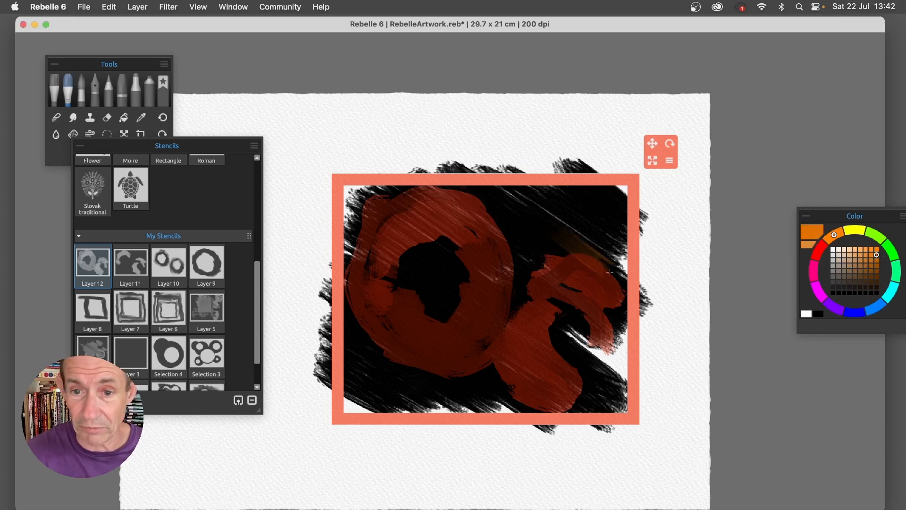
{"action": "mouse_move", "coordinate": [610, 273]}
{"action": "left_mouse_down"}
{"action": "mouse_move", "coordinate": [524, 264]}
{"action": "mouse_move", "coordinate": [613, 330]}
{"action": "mouse_move", "coordinate": [520, 350]}
{"action": "mouse_move", "coordinate": [589, 383]}
{"action": "mouse_move", "coordinate": [486, 326]}
{"action": "left_mouse_up"}
{"action": "left_click", "coordinate": [669, 160]}
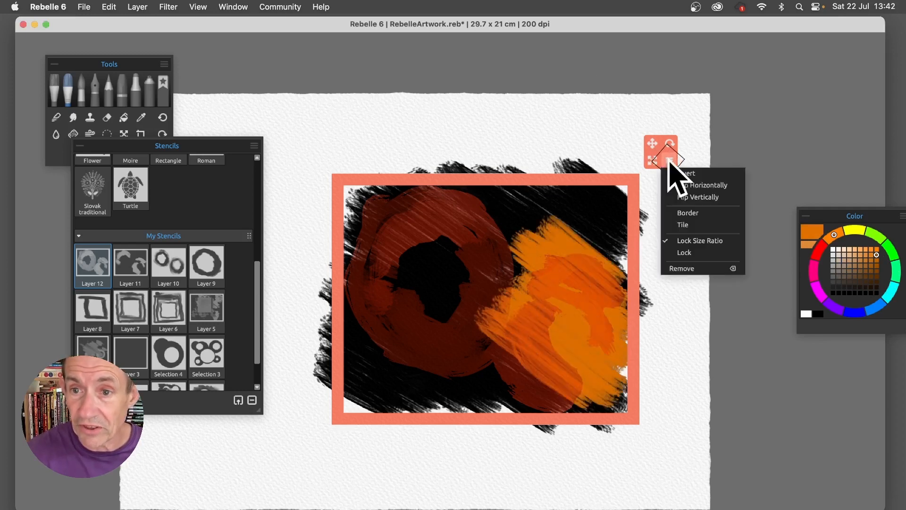
{"action": "left_click", "coordinate": [696, 175]}
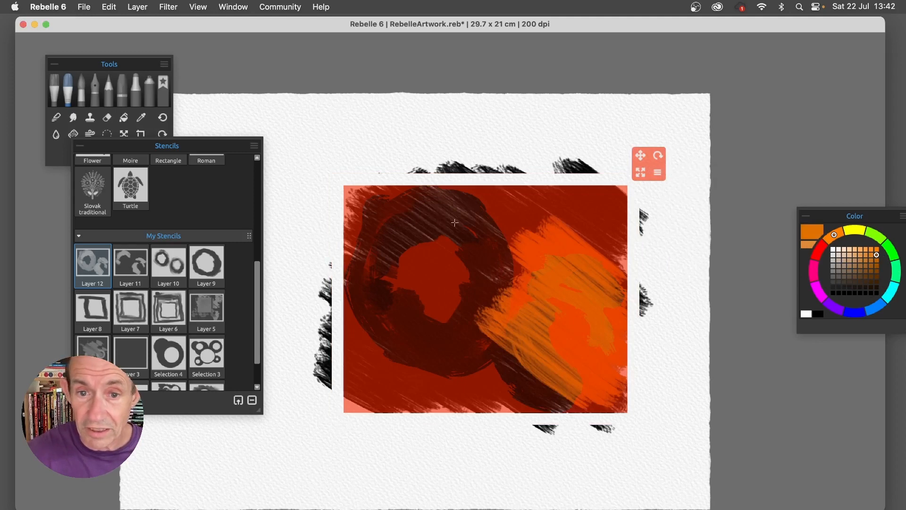
Brush dark orange over the black ring and lower middle area through the inverted stencil, and remove the stencil from the canvas.
{"action": "left_click_drag", "start_coordinate": [455, 223], "coordinate": [517, 242]}
{"action": "mouse_move", "coordinate": [457, 179]}
{"action": "left_mouse_down"}
{"action": "mouse_move", "coordinate": [502, 233]}
{"action": "mouse_move", "coordinate": [431, 216]}
{"action": "mouse_move", "coordinate": [448, 235]}
{"action": "left_mouse_up"}
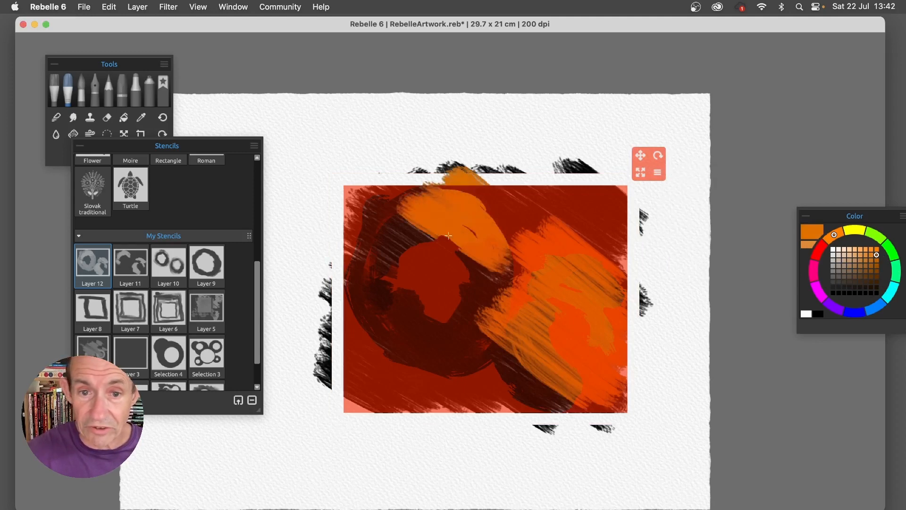
{"action": "left_click_drag", "start_coordinate": [383, 213], "coordinate": [436, 262]}
{"action": "mouse_move", "coordinate": [371, 250]}
{"action": "left_mouse_down"}
{"action": "mouse_move", "coordinate": [442, 325]}
{"action": "mouse_move", "coordinate": [441, 334]}
{"action": "mouse_move", "coordinate": [378, 336]}
{"action": "left_mouse_up"}
{"action": "mouse_move", "coordinate": [501, 403]}
{"action": "left_mouse_down"}
{"action": "mouse_move", "coordinate": [501, 381]}
{"action": "mouse_move", "coordinate": [437, 333]}
{"action": "mouse_move", "coordinate": [439, 319]}
{"action": "mouse_move", "coordinate": [540, 369]}
{"action": "mouse_move", "coordinate": [533, 394]}
{"action": "mouse_move", "coordinate": [571, 435]}
{"action": "mouse_move", "coordinate": [531, 386]}
{"action": "mouse_move", "coordinate": [575, 390]}
{"action": "mouse_move", "coordinate": [460, 266]}
{"action": "mouse_move", "coordinate": [534, 273]}
{"action": "left_mouse_up"}
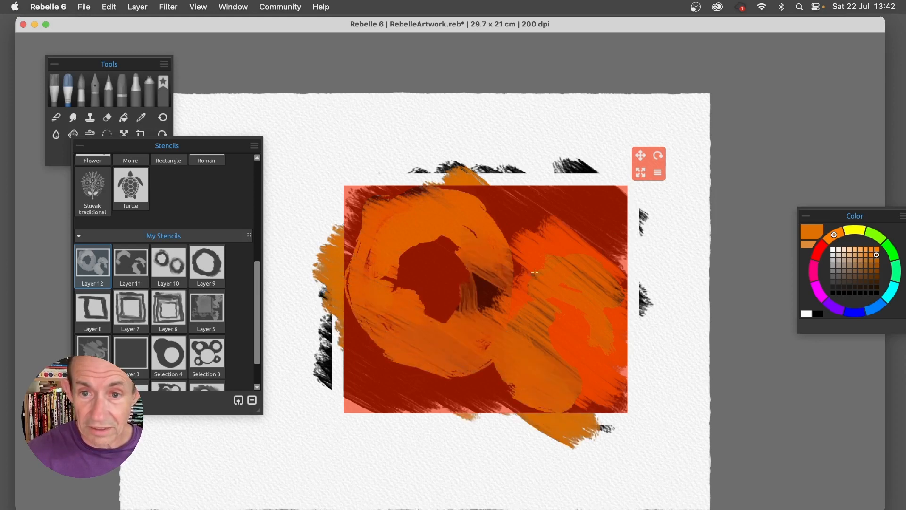
{"action": "left_click", "coordinate": [658, 172]}
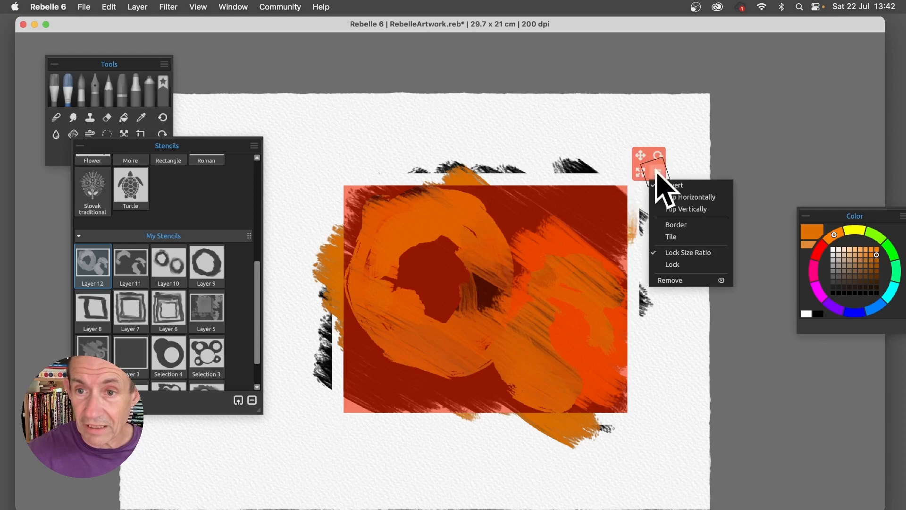
{"action": "left_click", "coordinate": [674, 281]}
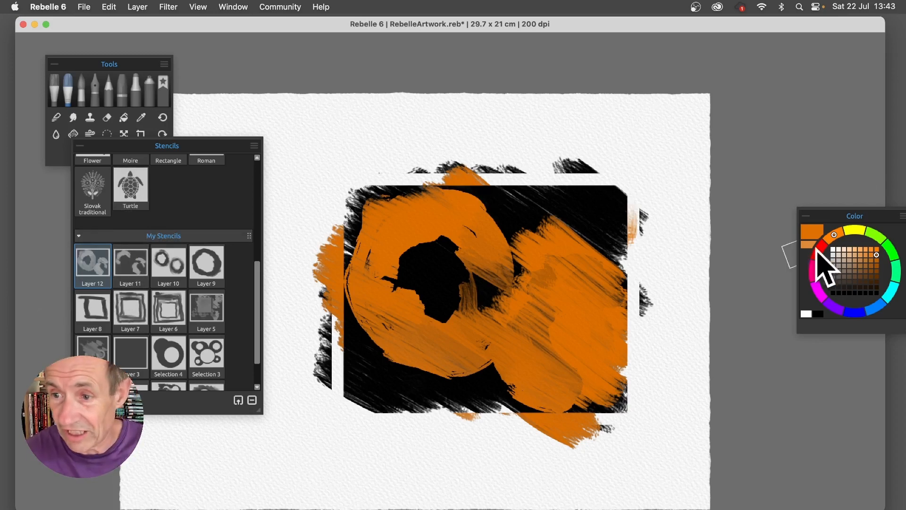
Switch to red and brush a rough rectangular frame around the orange and black block, with an extra curved stroke inside it.
{"action": "left_click", "coordinate": [822, 249]}
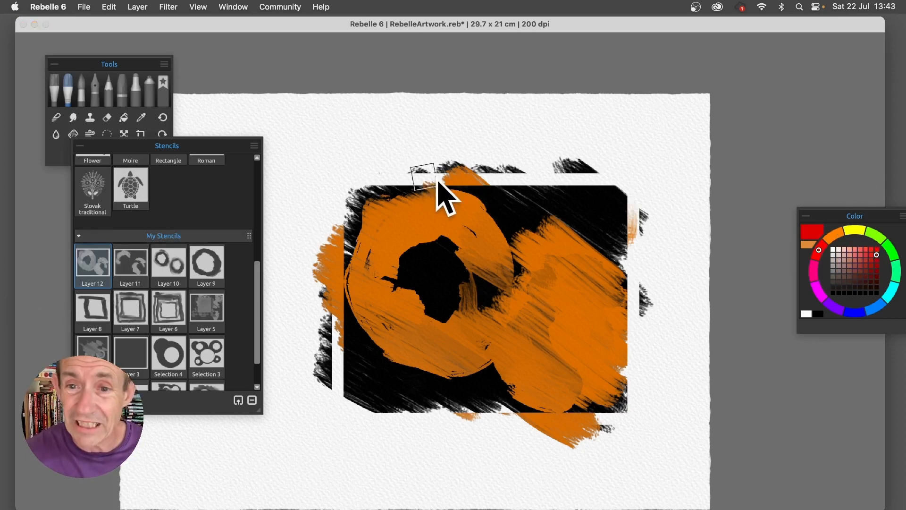
{"action": "mouse_move", "coordinate": [543, 195]}
{"action": "left_mouse_down"}
{"action": "mouse_move", "coordinate": [509, 184]}
{"action": "mouse_move", "coordinate": [629, 185]}
{"action": "mouse_move", "coordinate": [357, 177]}
{"action": "mouse_move", "coordinate": [367, 366]}
{"action": "left_mouse_up"}
{"action": "mouse_move", "coordinate": [347, 210]}
{"action": "left_mouse_down"}
{"action": "mouse_move", "coordinate": [338, 358]}
{"action": "mouse_move", "coordinate": [352, 395]}
{"action": "mouse_move", "coordinate": [606, 379]}
{"action": "left_mouse_up"}
{"action": "mouse_move", "coordinate": [610, 270]}
{"action": "left_mouse_down"}
{"action": "mouse_move", "coordinate": [614, 375]}
{"action": "mouse_move", "coordinate": [627, 393]}
{"action": "left_mouse_up"}
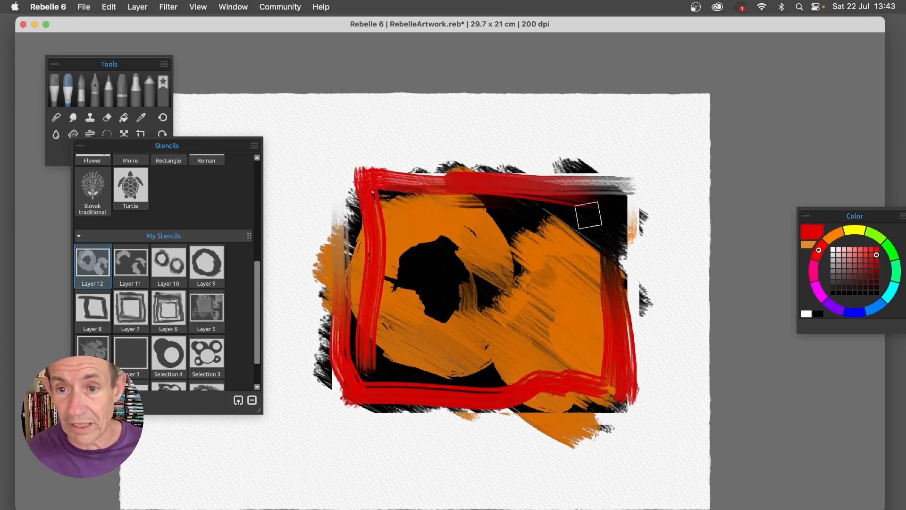
{"action": "mouse_move", "coordinate": [628, 187]}
{"action": "left_mouse_down"}
{"action": "mouse_move", "coordinate": [504, 189]}
{"action": "mouse_move", "coordinate": [607, 193]}
{"action": "left_mouse_up"}
{"action": "left_click_drag", "start_coordinate": [604, 208], "coordinate": [625, 302]}
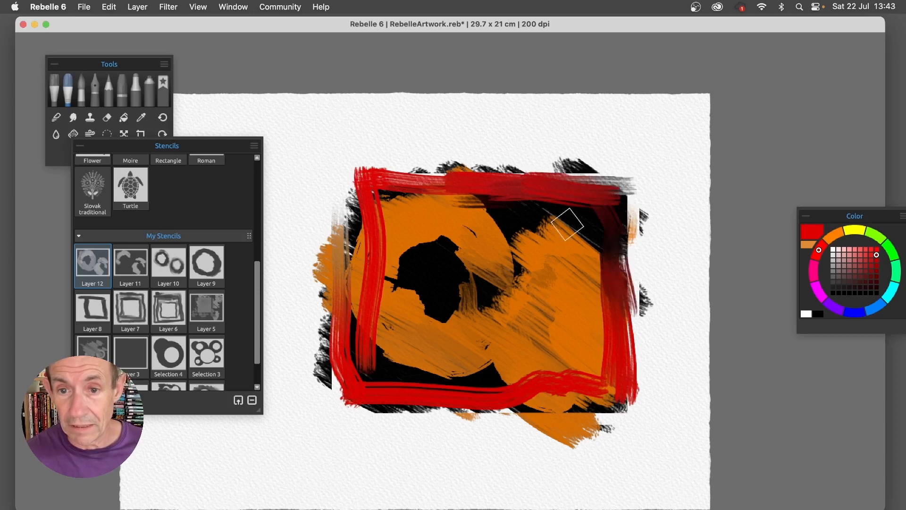
{"action": "mouse_move", "coordinate": [560, 208]}
{"action": "left_mouse_down"}
{"action": "mouse_move", "coordinate": [429, 200]}
{"action": "mouse_move", "coordinate": [412, 371]}
{"action": "left_mouse_up"}
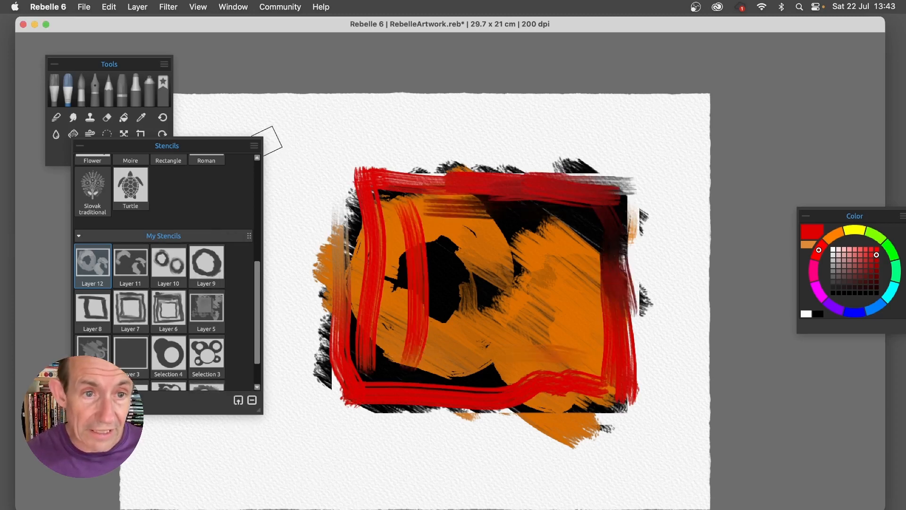
Create a stencil from the image of the red-framed layer and remove it from the canvas.
{"action": "left_click", "coordinate": [255, 145]}
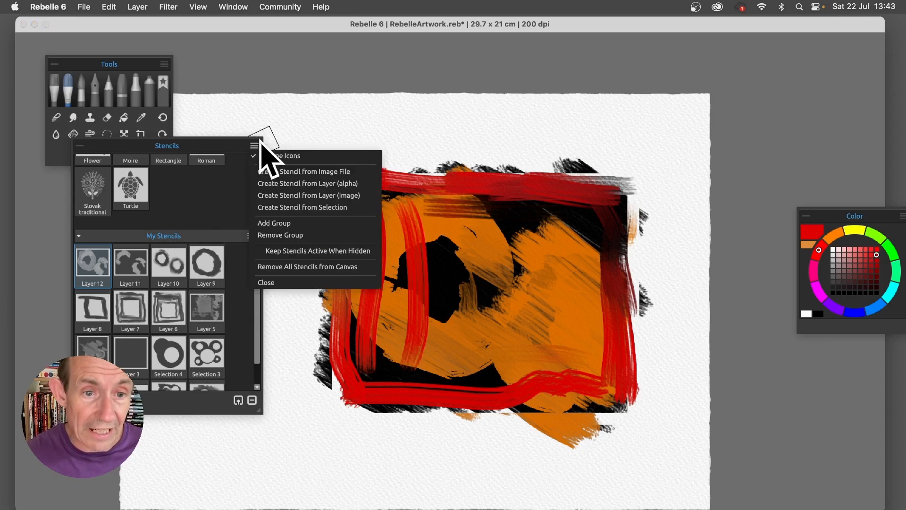
{"action": "left_click", "coordinate": [294, 196]}
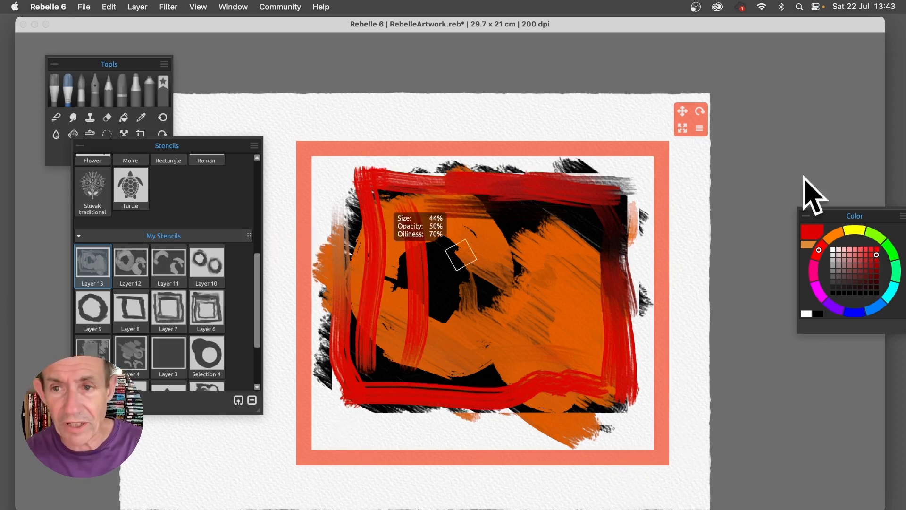
{"action": "left_click", "coordinate": [700, 127]}
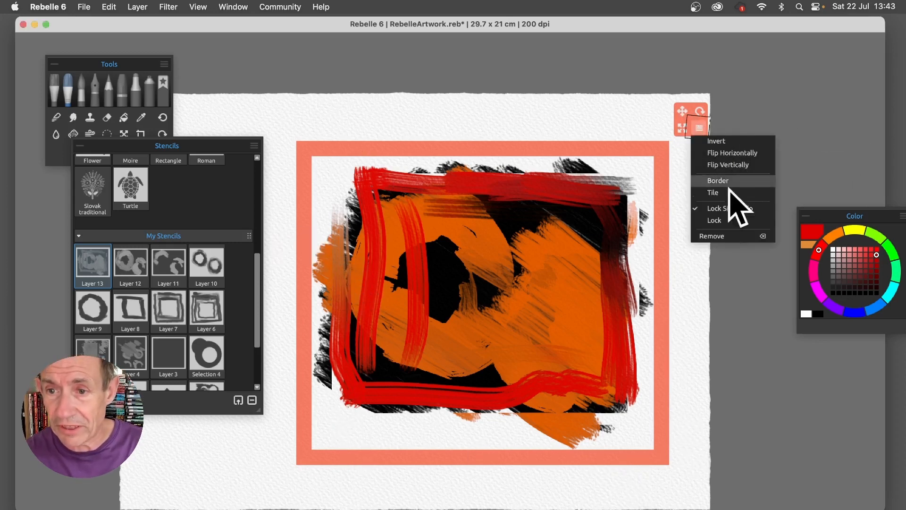
{"action": "left_click", "coordinate": [728, 235]}
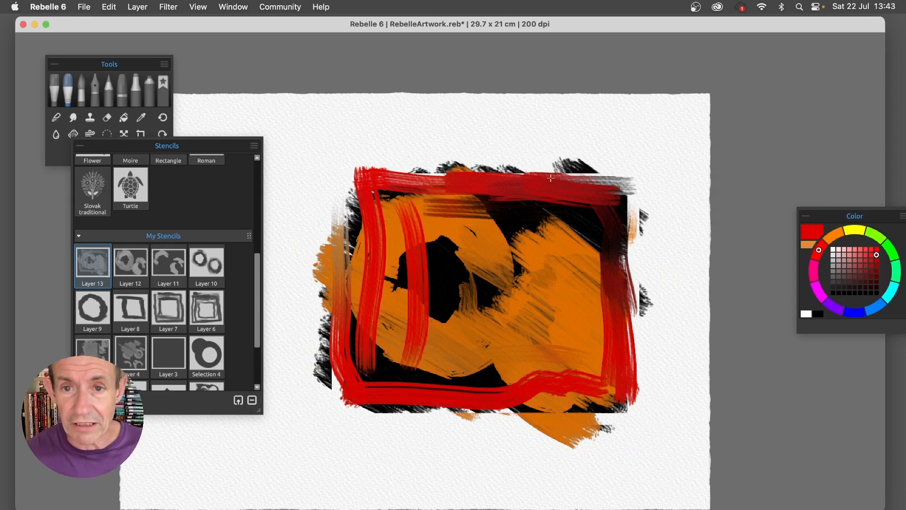
Brush loose red strokes from the frame out towards the paper edges and create a stencil from the layer's image.
{"action": "mouse_move", "coordinate": [513, 170]}
{"action": "left_mouse_down"}
{"action": "mouse_move", "coordinate": [491, 123]}
{"action": "mouse_move", "coordinate": [520, 108]}
{"action": "mouse_move", "coordinate": [547, 156]}
{"action": "mouse_move", "coordinate": [699, 218]}
{"action": "mouse_move", "coordinate": [609, 293]}
{"action": "mouse_move", "coordinate": [698, 378]}
{"action": "mouse_move", "coordinate": [686, 418]}
{"action": "left_mouse_up"}
{"action": "mouse_move", "coordinate": [515, 412]}
{"action": "left_mouse_down"}
{"action": "mouse_move", "coordinate": [527, 443]}
{"action": "mouse_move", "coordinate": [483, 490]}
{"action": "mouse_move", "coordinate": [442, 419]}
{"action": "mouse_move", "coordinate": [336, 408]}
{"action": "mouse_move", "coordinate": [343, 384]}
{"action": "mouse_move", "coordinate": [281, 411]}
{"action": "mouse_move", "coordinate": [163, 422]}
{"action": "left_mouse_up"}
{"action": "mouse_move", "coordinate": [281, 412]}
{"action": "left_mouse_down"}
{"action": "mouse_move", "coordinate": [157, 399]}
{"action": "mouse_move", "coordinate": [295, 344]}
{"action": "mouse_move", "coordinate": [291, 299]}
{"action": "left_mouse_up"}
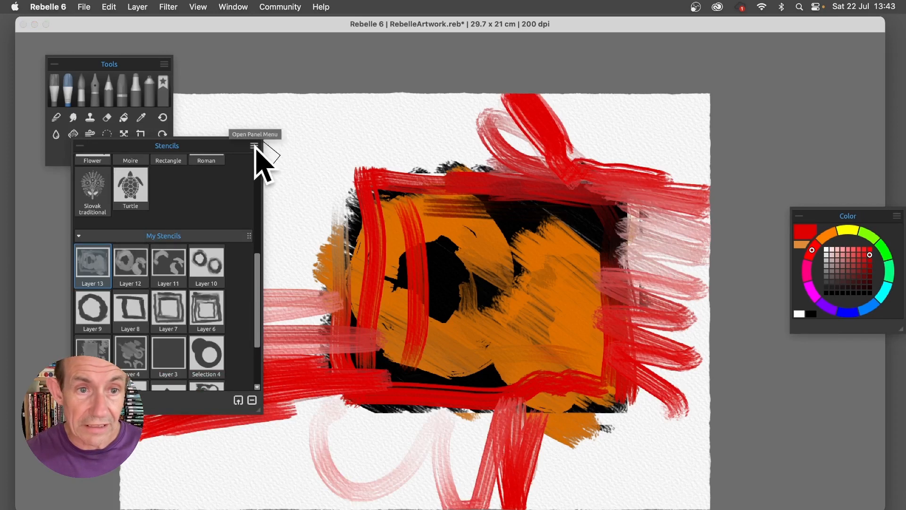
{"action": "left_click", "coordinate": [255, 146]}
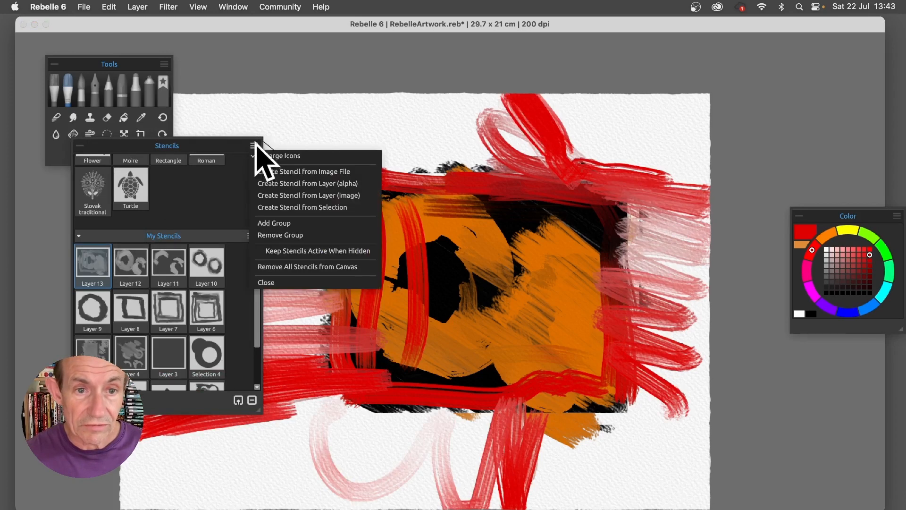
{"action": "left_click", "coordinate": [340, 202]}
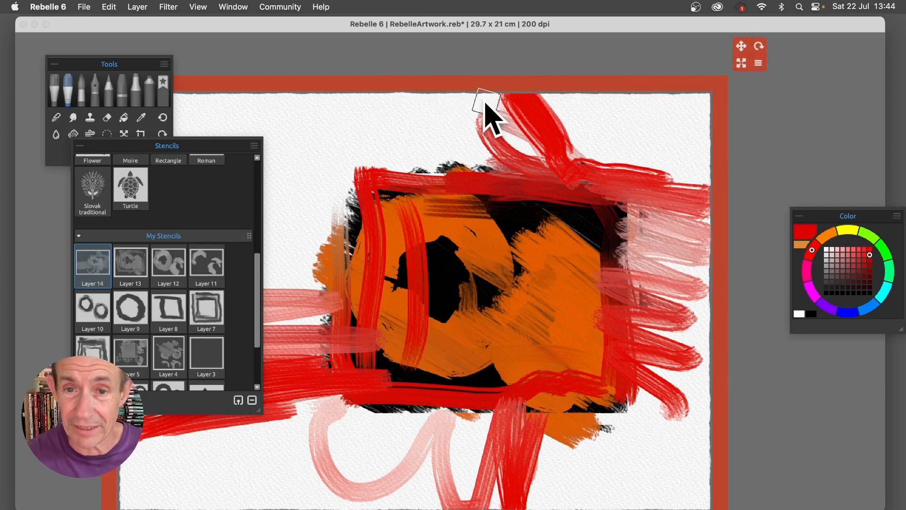
Tile the new image-based stencil and scale it down so its repeats cover the whole canvas.
{"action": "left_click", "coordinate": [759, 63]}
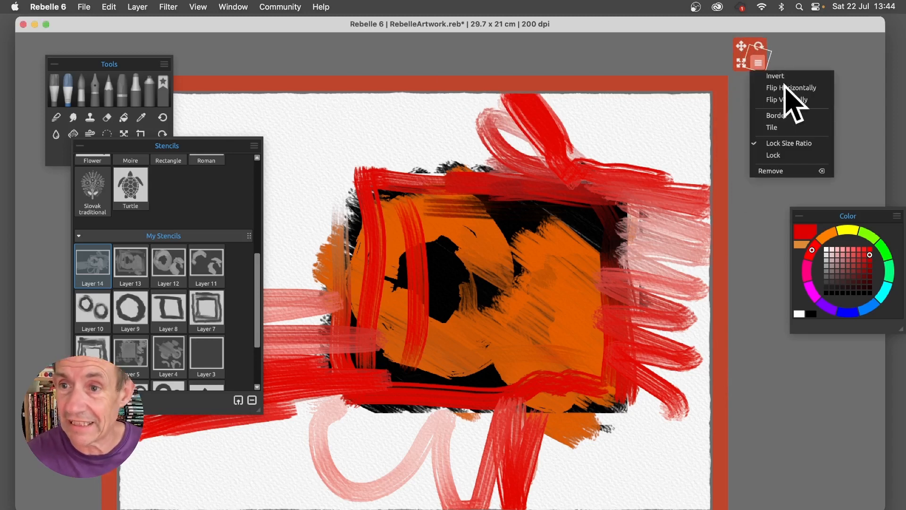
{"action": "left_click", "coordinate": [780, 128]}
{"action": "mouse_move", "coordinate": [739, 60]}
{"action": "left_mouse_down"}
{"action": "mouse_move", "coordinate": [660, 164]}
{"action": "mouse_move", "coordinate": [655, 152]}
{"action": "left_mouse_up"}
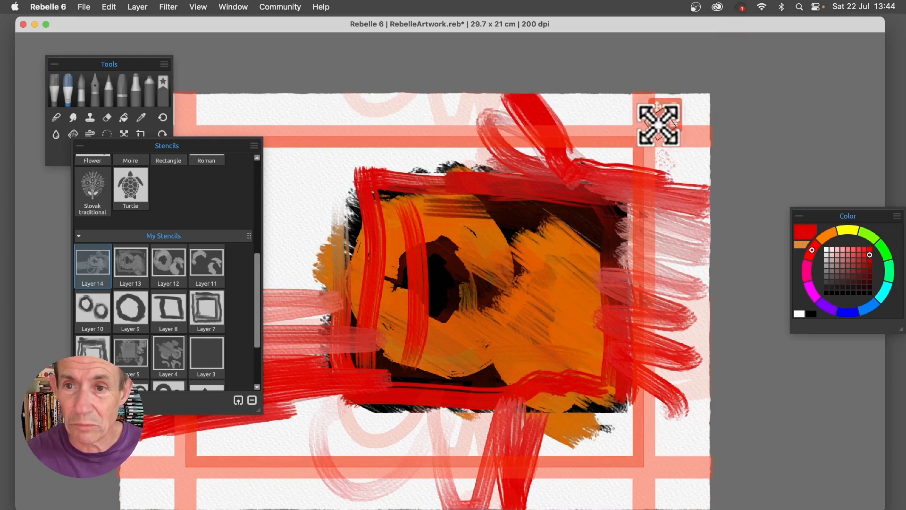
{"action": "left_click_drag", "start_coordinate": [658, 121], "coordinate": [531, 234]}
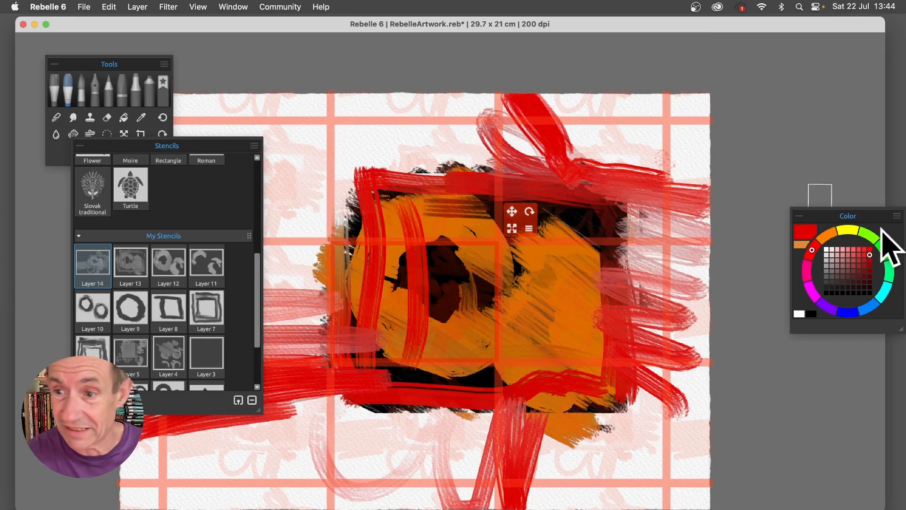
Switch to blue, brush angular strokes along the tiled stencil's grid lines, and remove the stencil from the canvas.
{"action": "left_click", "coordinate": [868, 307]}
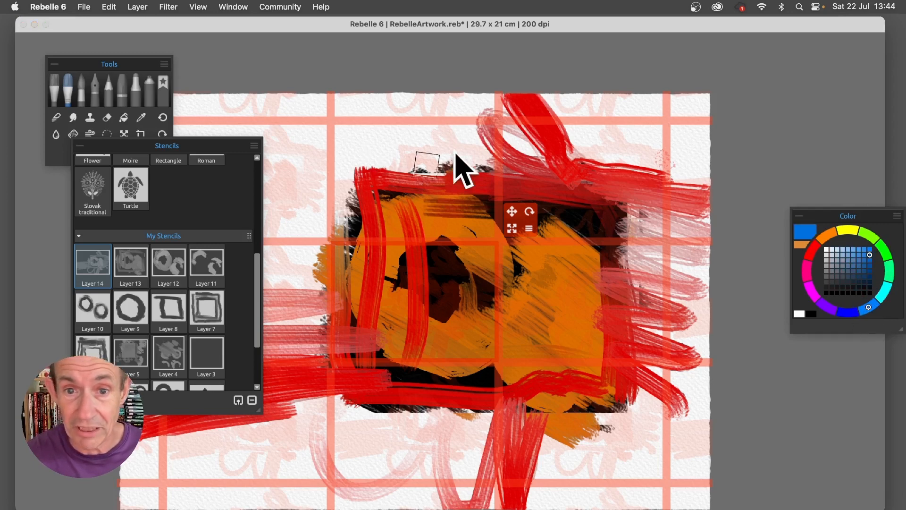
{"action": "mouse_move", "coordinate": [483, 236]}
{"action": "left_mouse_down"}
{"action": "mouse_move", "coordinate": [486, 141]}
{"action": "mouse_move", "coordinate": [315, 132]}
{"action": "left_mouse_up"}
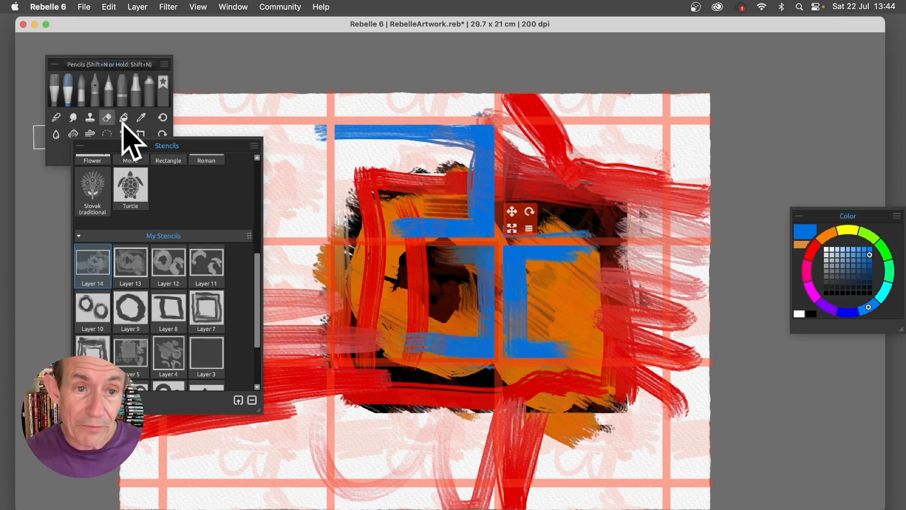
{"action": "left_click", "coordinate": [254, 146]}
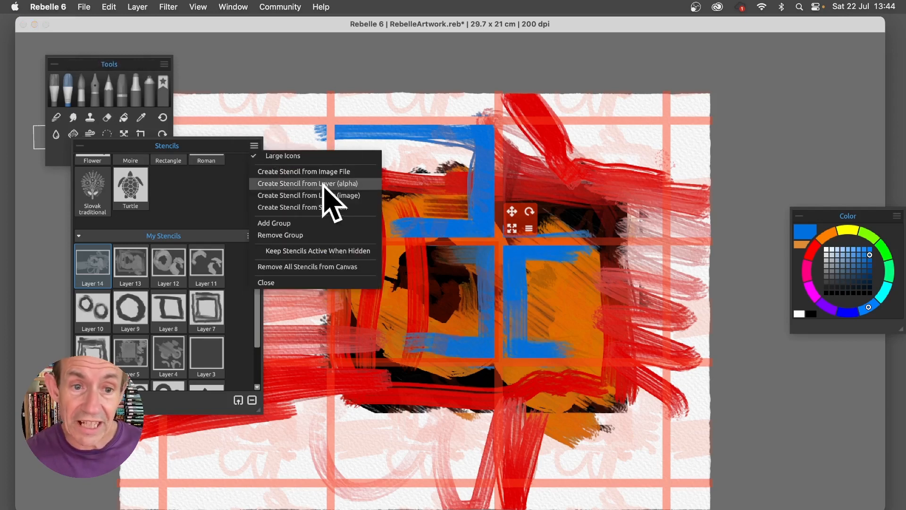
{"action": "left_click", "coordinate": [622, 38]}
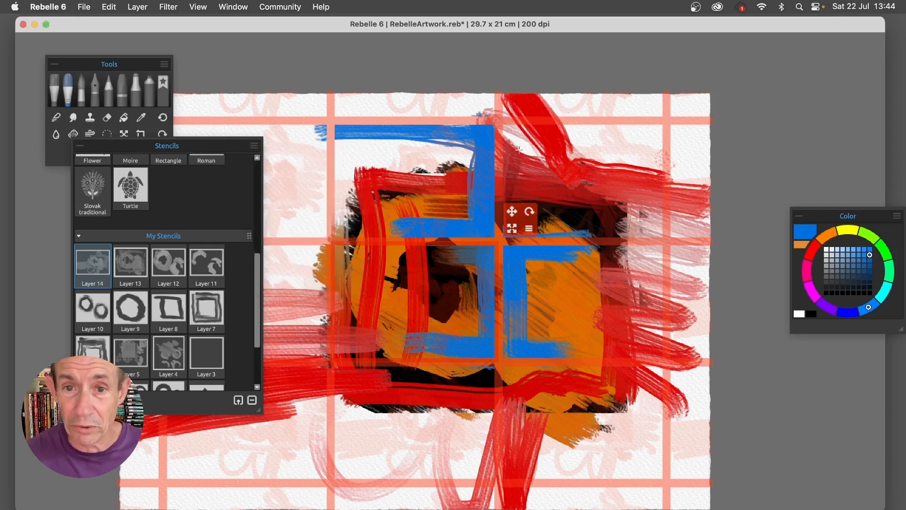
{"action": "mouse_move", "coordinate": [519, 142]}
{"action": "left_mouse_down"}
{"action": "mouse_move", "coordinate": [581, 133]}
{"action": "mouse_move", "coordinate": [511, 144]}
{"action": "mouse_move", "coordinate": [509, 189]}
{"action": "left_mouse_up"}
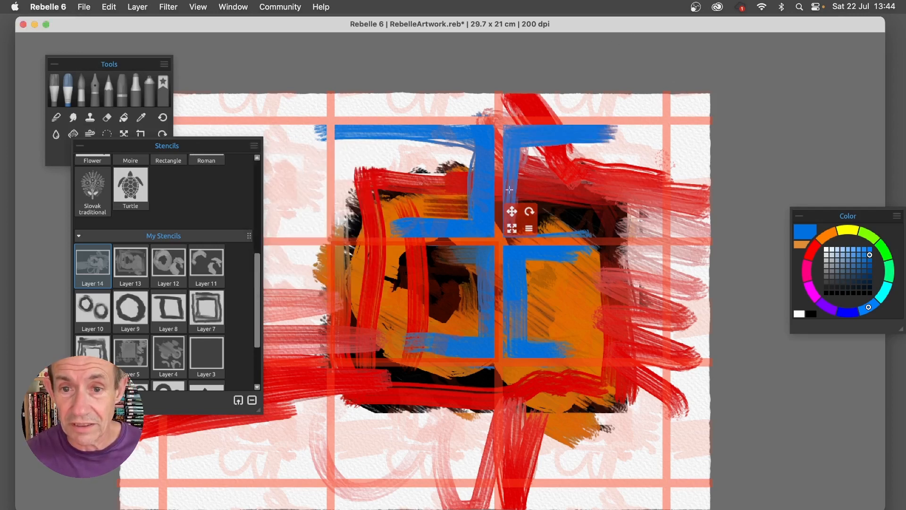
{"action": "left_click", "coordinate": [528, 228]}
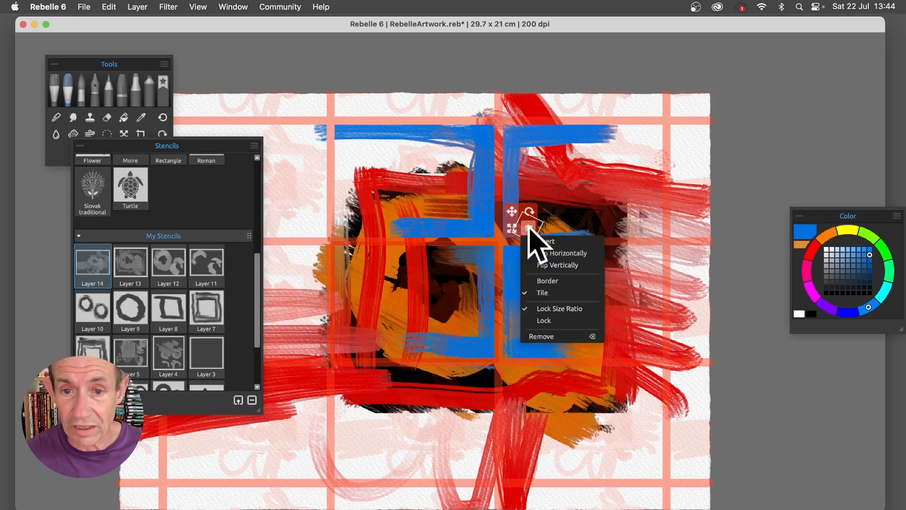
{"action": "left_click", "coordinate": [551, 338]}
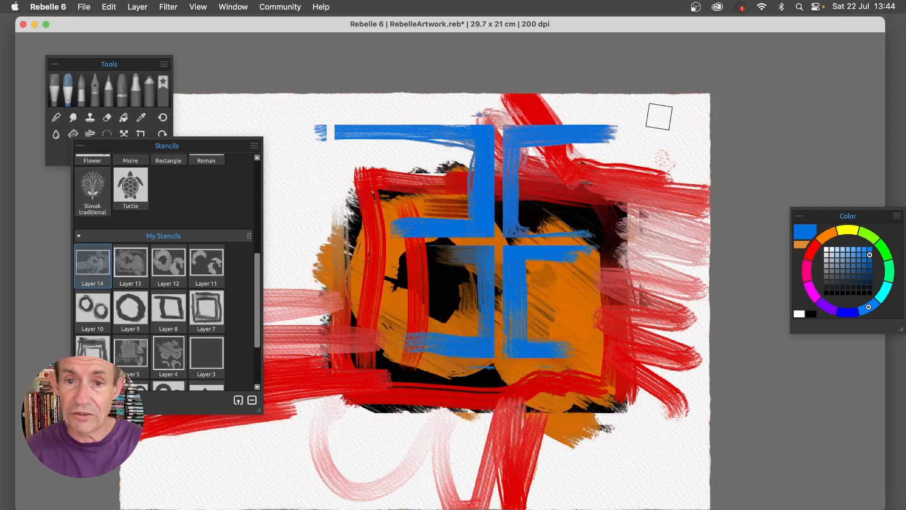
Create a stencil from the painted layer's alpha and remove all stencils from the canvas.
{"action": "left_click", "coordinate": [254, 146]}
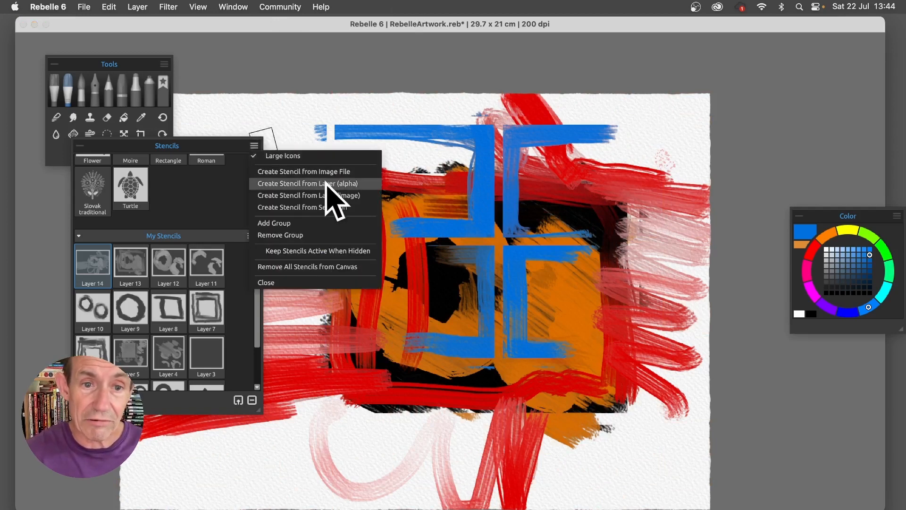
{"action": "left_click", "coordinate": [325, 183]}
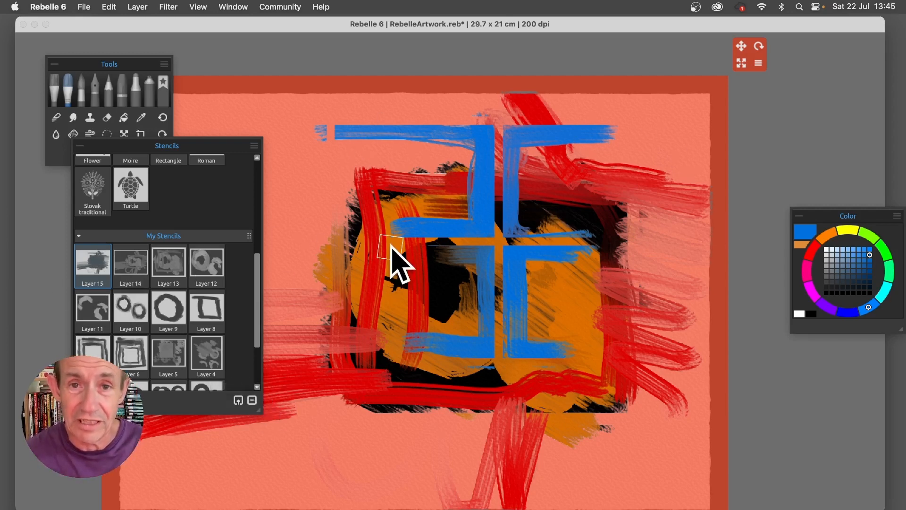
{"action": "left_click", "coordinate": [253, 401]}
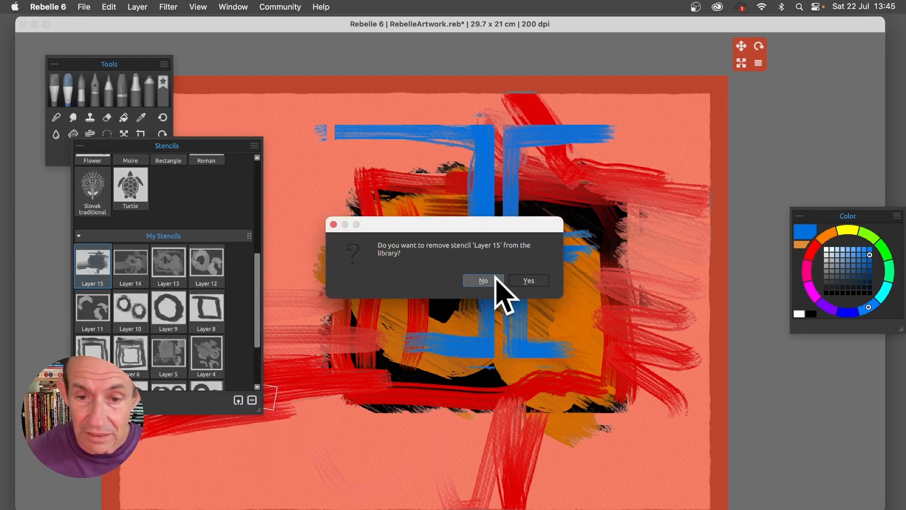
{"action": "left_click", "coordinate": [485, 282]}
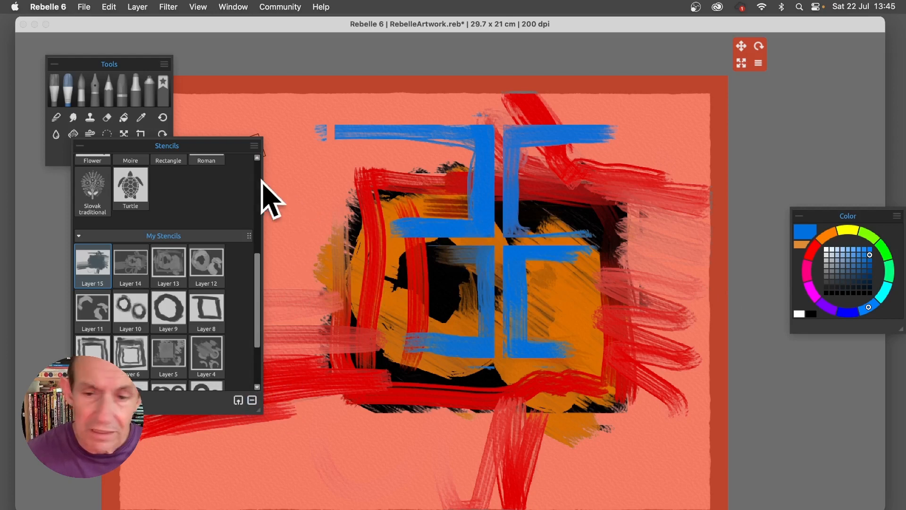
{"action": "left_click", "coordinate": [254, 145]}
{"action": "left_click", "coordinate": [288, 266]}
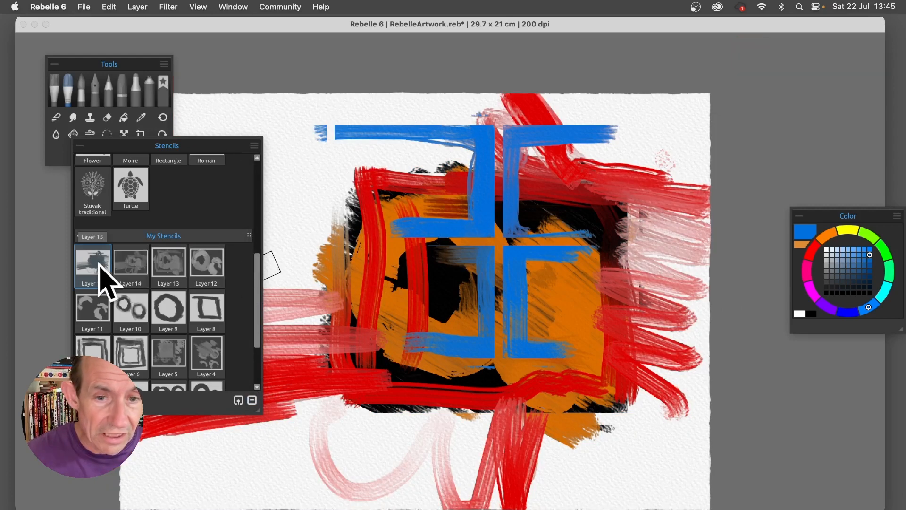
Clear the painted layer and place the Layer 15 stencil on the empty canvas.
{"action": "left_click", "coordinate": [138, 7]}
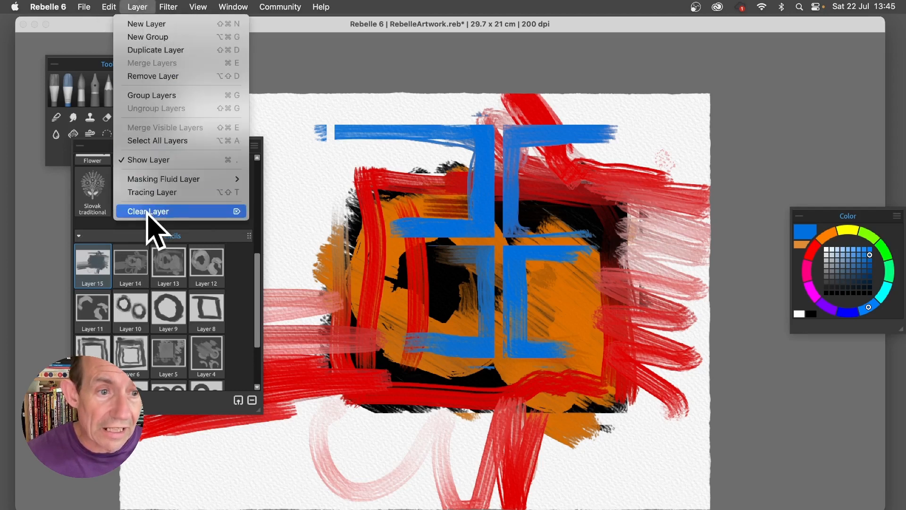
{"action": "left_click", "coordinate": [146, 209]}
{"action": "left_click", "coordinate": [91, 272]}
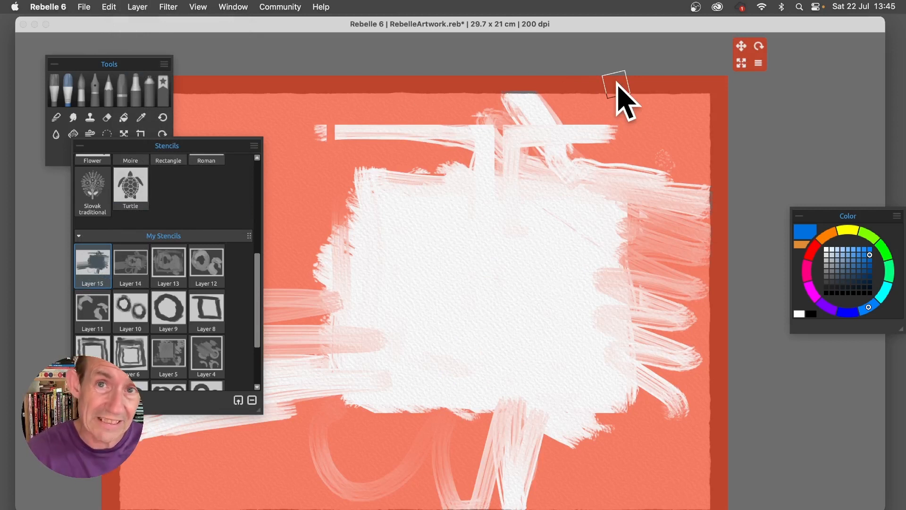
Brush broad blue diagonal strokes over the central opening and lower loops of the Layer 15 stencil.
{"action": "left_click", "coordinate": [569, 117]}
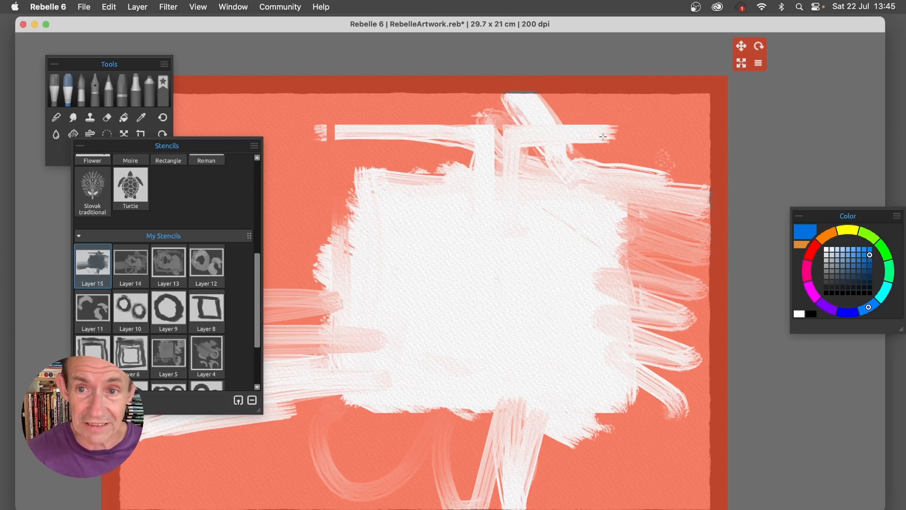
{"action": "mouse_move", "coordinate": [603, 136]}
{"action": "left_mouse_down"}
{"action": "mouse_move", "coordinate": [577, 129]}
{"action": "mouse_move", "coordinate": [582, 162]}
{"action": "mouse_move", "coordinate": [618, 205]}
{"action": "mouse_move", "coordinate": [562, 172]}
{"action": "mouse_move", "coordinate": [663, 258]}
{"action": "mouse_move", "coordinate": [436, 133]}
{"action": "mouse_move", "coordinate": [447, 138]}
{"action": "mouse_move", "coordinate": [394, 139]}
{"action": "mouse_move", "coordinate": [452, 175]}
{"action": "mouse_move", "coordinate": [394, 167]}
{"action": "mouse_move", "coordinate": [476, 212]}
{"action": "mouse_move", "coordinate": [381, 182]}
{"action": "mouse_move", "coordinate": [358, 223]}
{"action": "mouse_move", "coordinate": [388, 246]}
{"action": "mouse_move", "coordinate": [383, 266]}
{"action": "mouse_move", "coordinate": [326, 256]}
{"action": "mouse_move", "coordinate": [372, 335]}
{"action": "mouse_move", "coordinate": [489, 420]}
{"action": "mouse_move", "coordinate": [394, 397]}
{"action": "mouse_move", "coordinate": [316, 400]}
{"action": "mouse_move", "coordinate": [395, 468]}
{"action": "mouse_move", "coordinate": [327, 454]}
{"action": "mouse_move", "coordinate": [428, 444]}
{"action": "left_mouse_up"}
{"action": "mouse_move", "coordinate": [521, 474]}
{"action": "left_mouse_down"}
{"action": "mouse_move", "coordinate": [488, 427]}
{"action": "mouse_move", "coordinate": [579, 458]}
{"action": "mouse_move", "coordinate": [573, 435]}
{"action": "mouse_move", "coordinate": [618, 448]}
{"action": "mouse_move", "coordinate": [595, 393]}
{"action": "mouse_move", "coordinate": [657, 410]}
{"action": "mouse_move", "coordinate": [622, 339]}
{"action": "mouse_move", "coordinate": [684, 371]}
{"action": "mouse_move", "coordinate": [705, 314]}
{"action": "mouse_move", "coordinate": [692, 293]}
{"action": "left_mouse_up"}
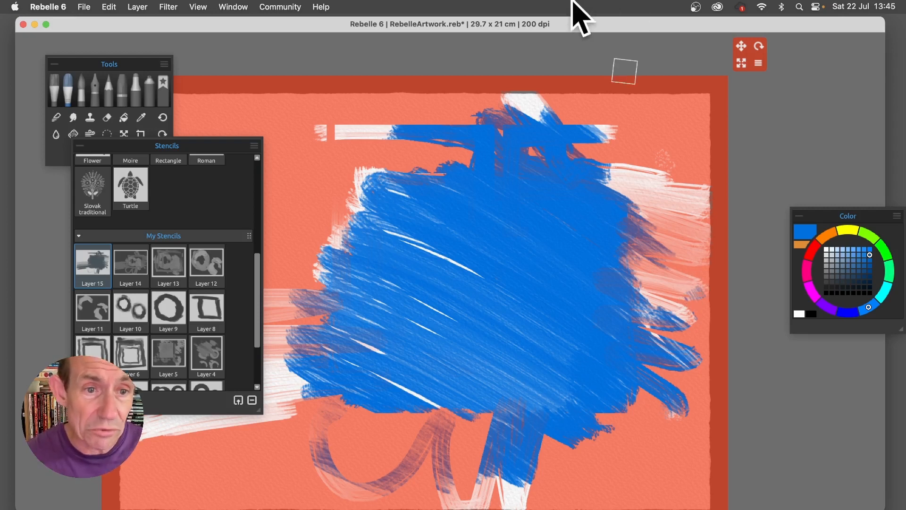
Open the stencil creation and removal options.
{"action": "left_click", "coordinate": [253, 145]}
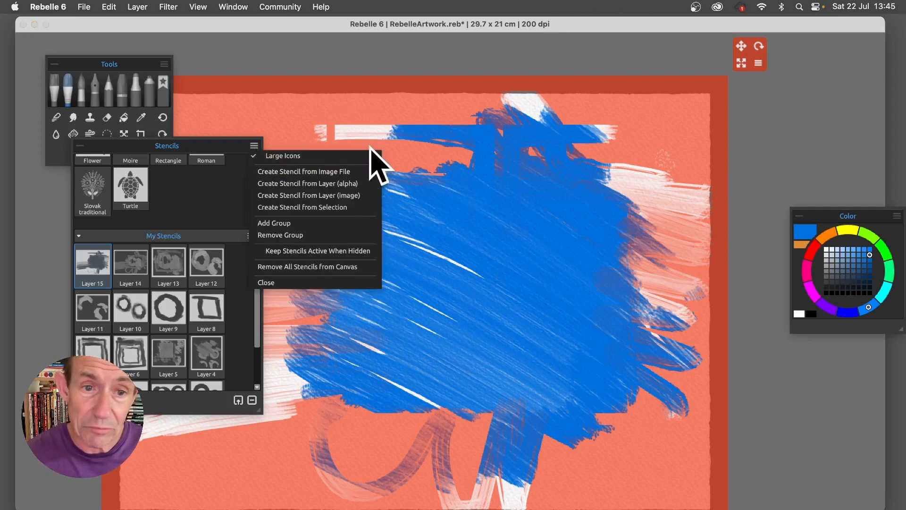